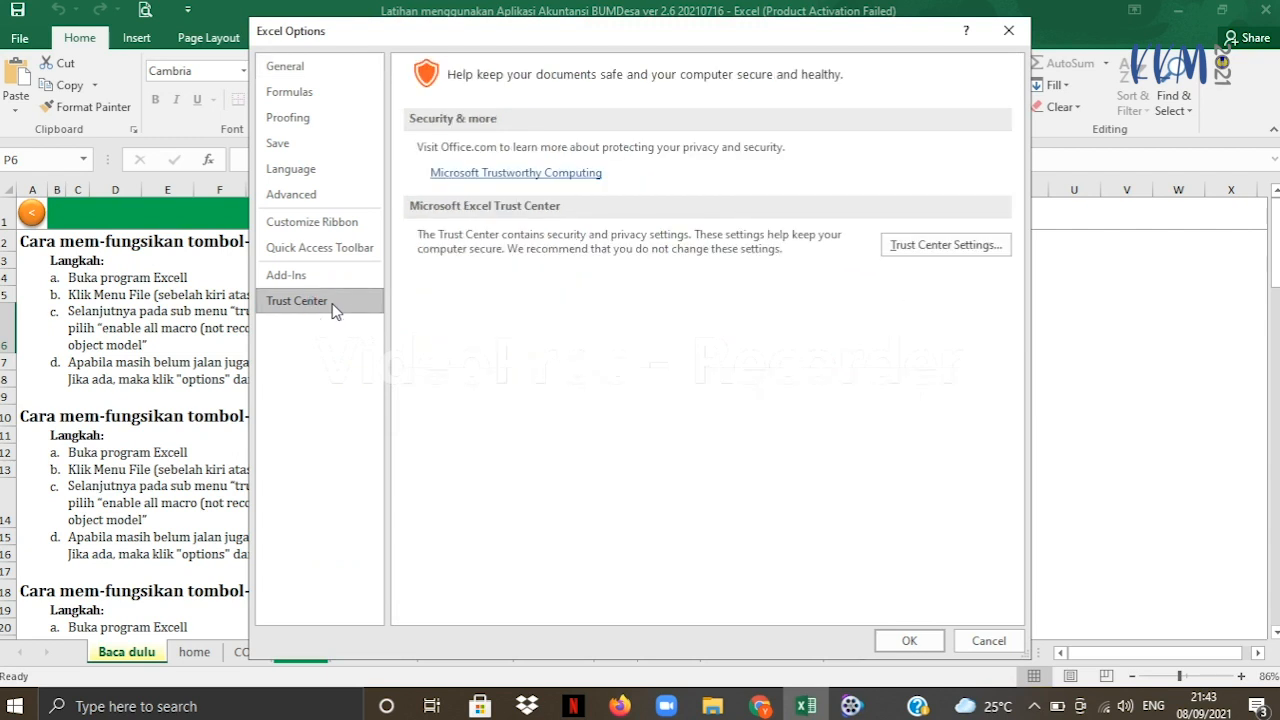
- Set the Trust Center macro settings to enable all macros and confirm the Excel options
click(947, 244)
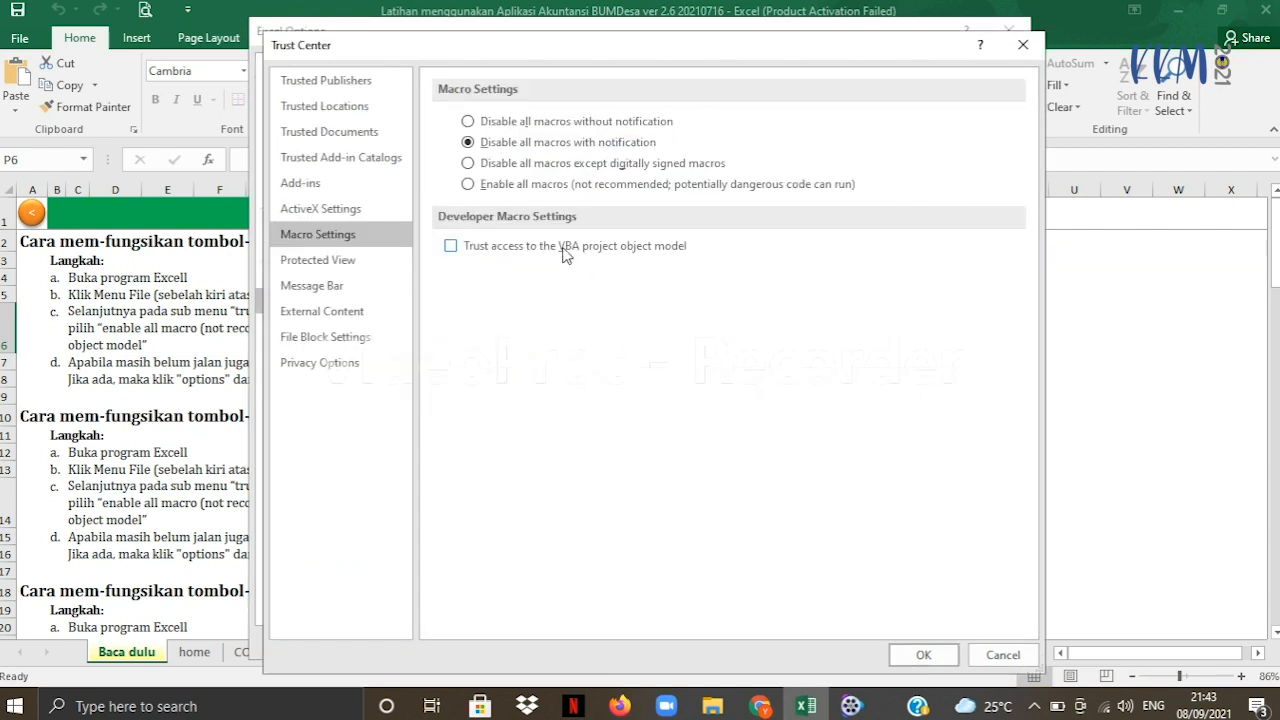
click(469, 185)
click(938, 660)
click(927, 650)
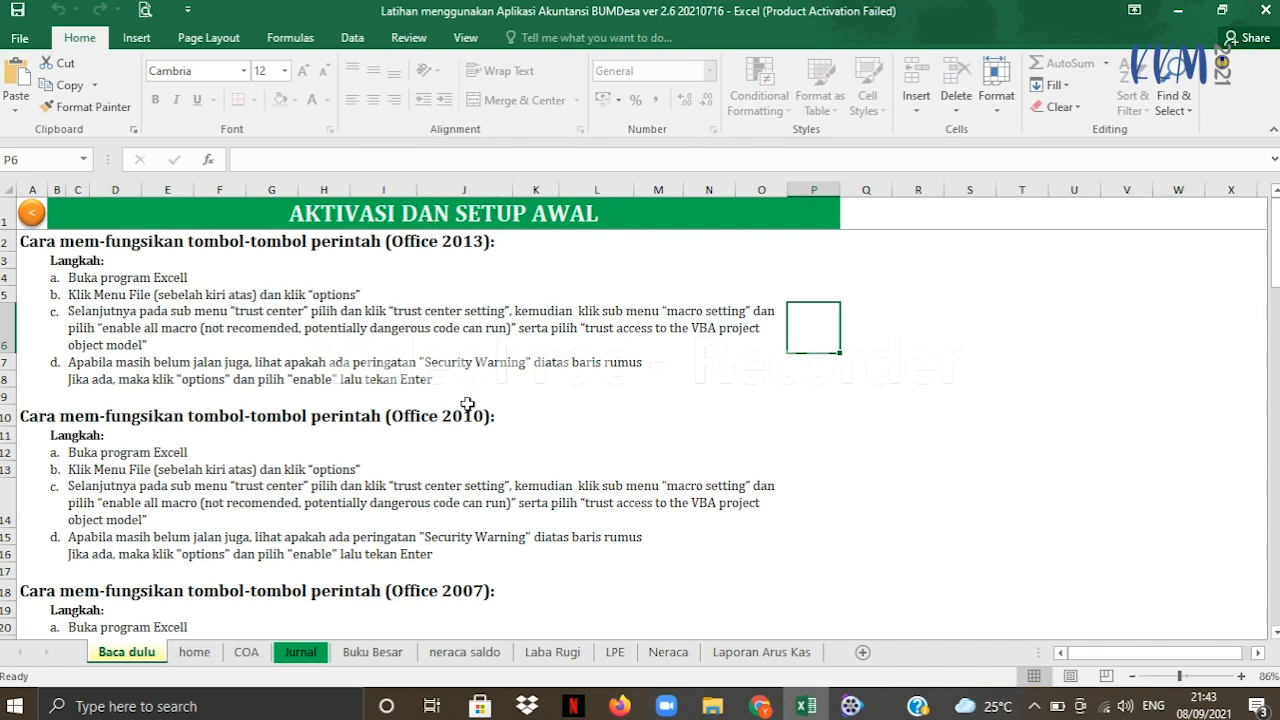
- Look over the home sheet and browse the COA account list from the liability accounts through to the expense accounts
click(195, 652)
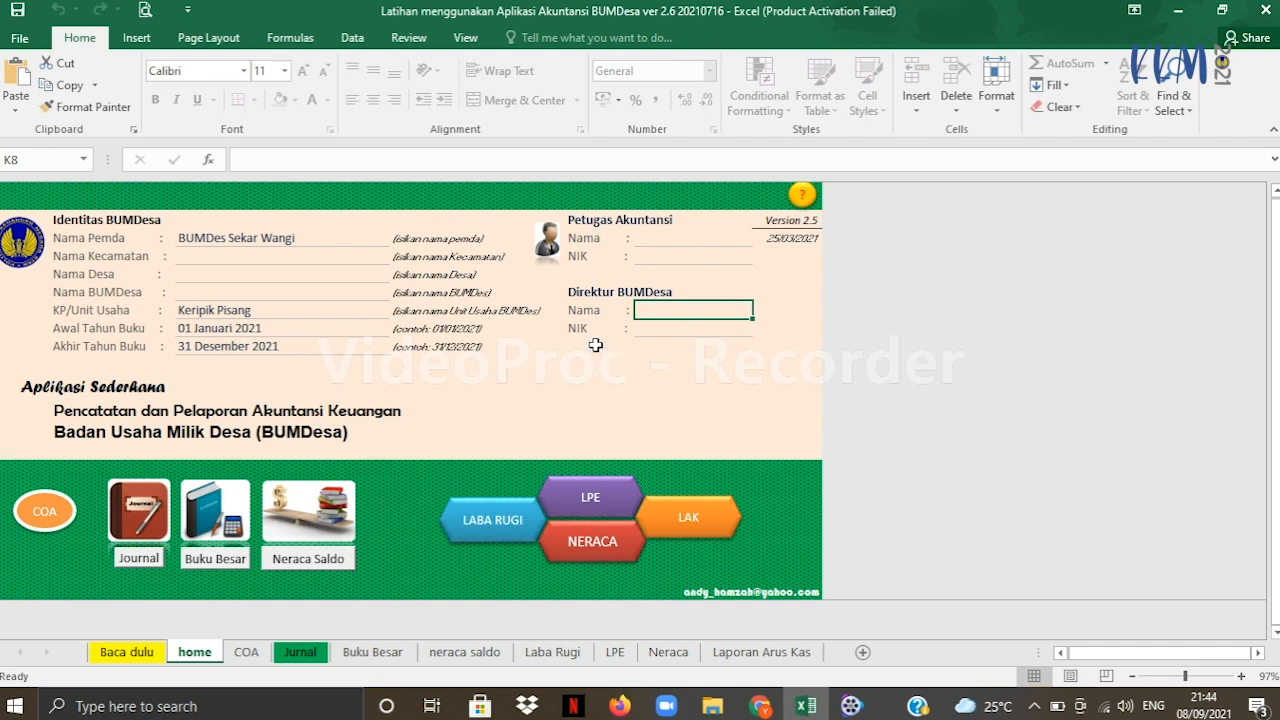
click(40, 518)
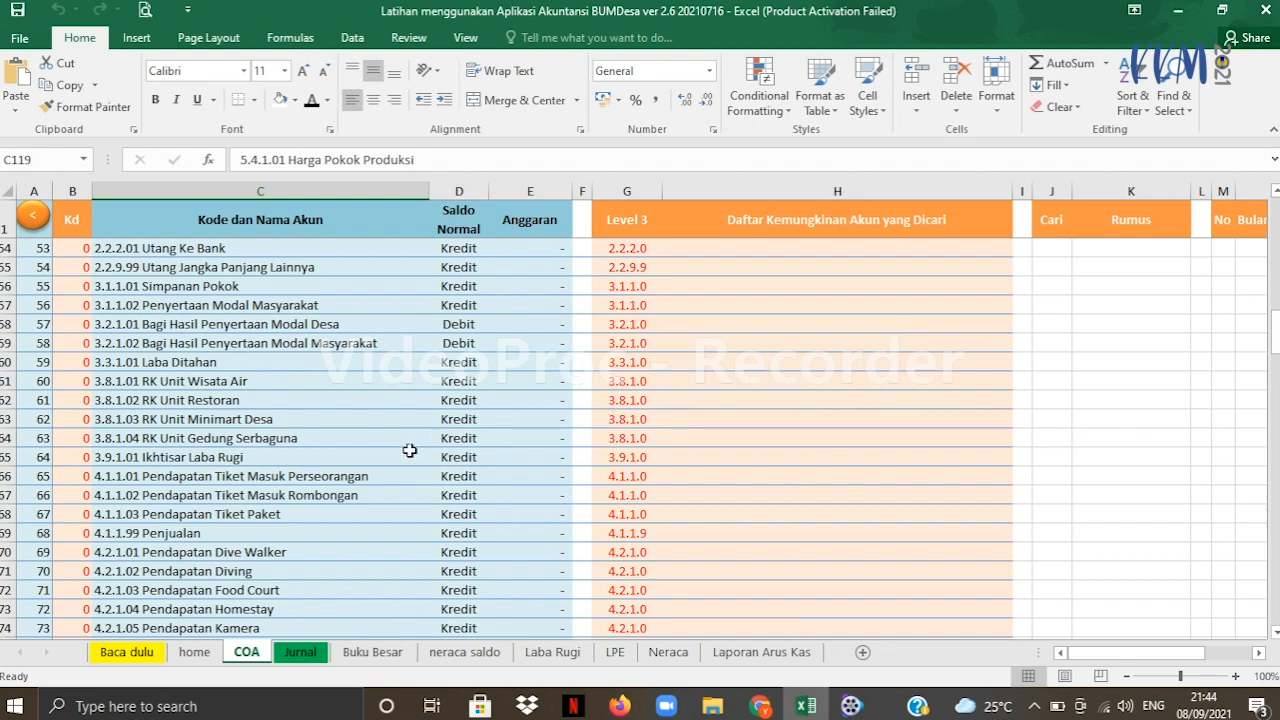
scroll(409, 451, down, 6)
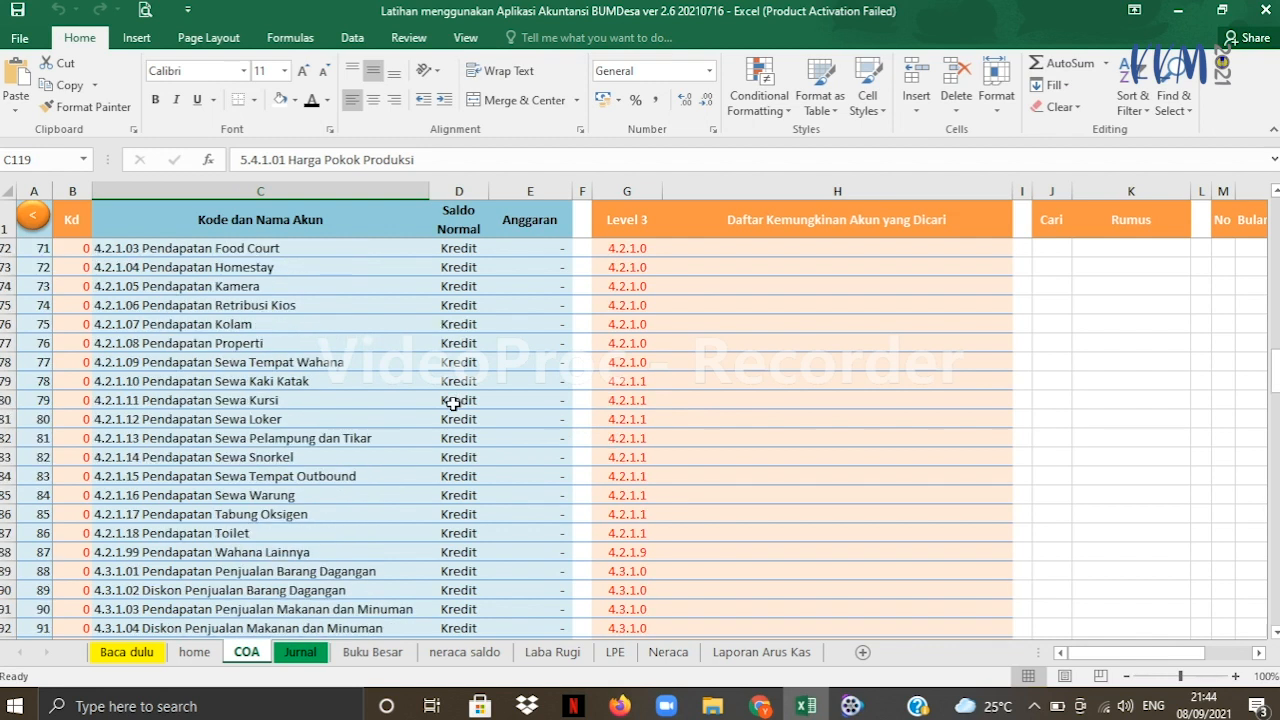
scroll(447, 412, down, 2)
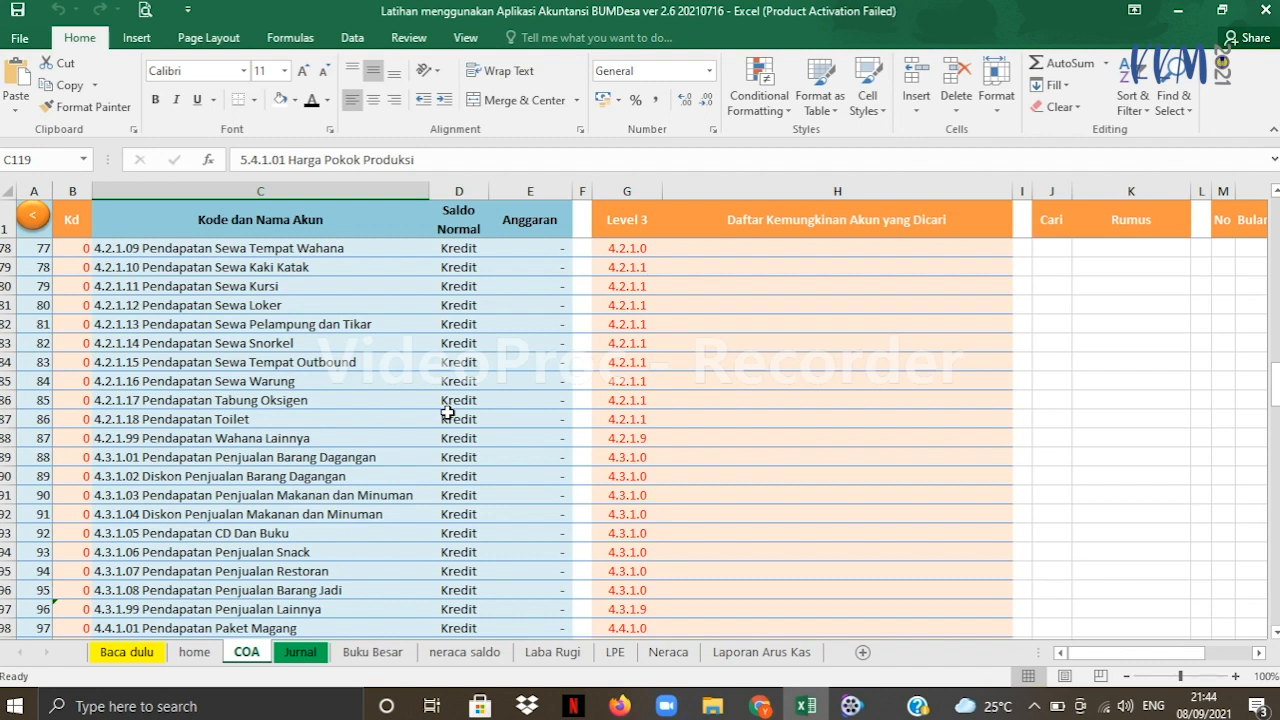
scroll(447, 412, down, 9)
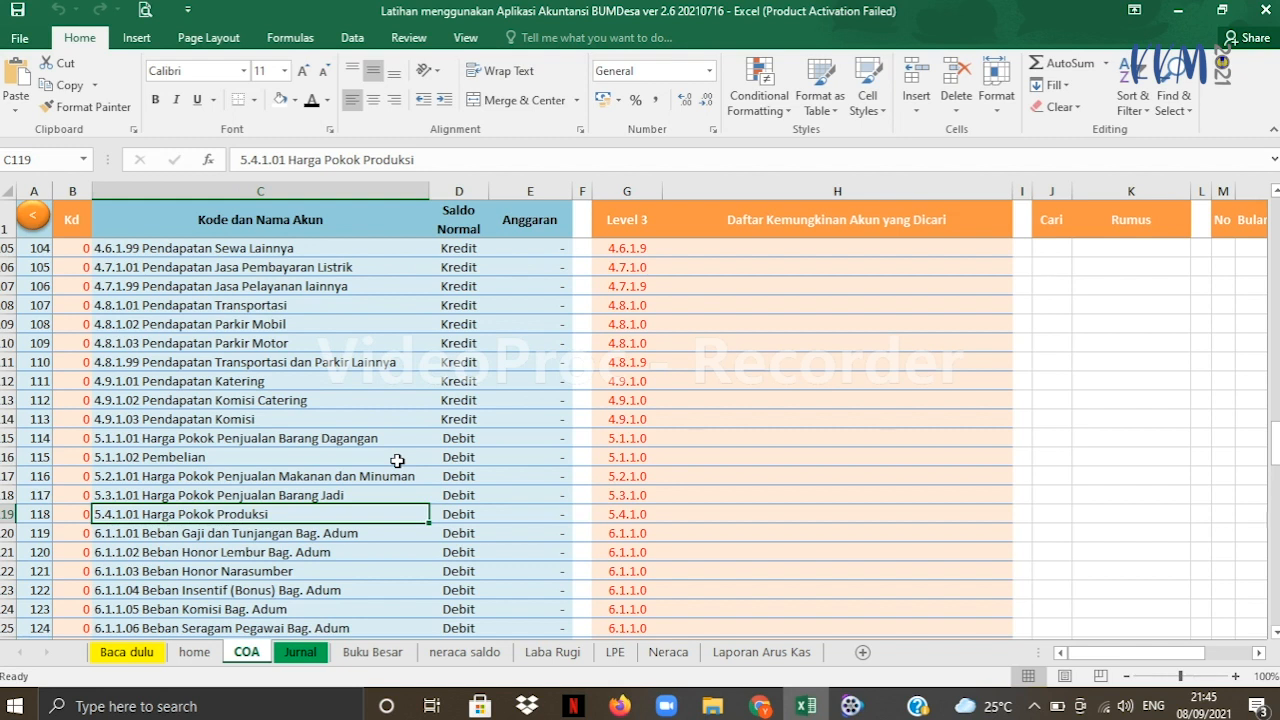
- In the Jurnal sheet's first entry row, enter the date 1/1/2021 and the Nomor Bukti 1/1/WA
click(290, 655)
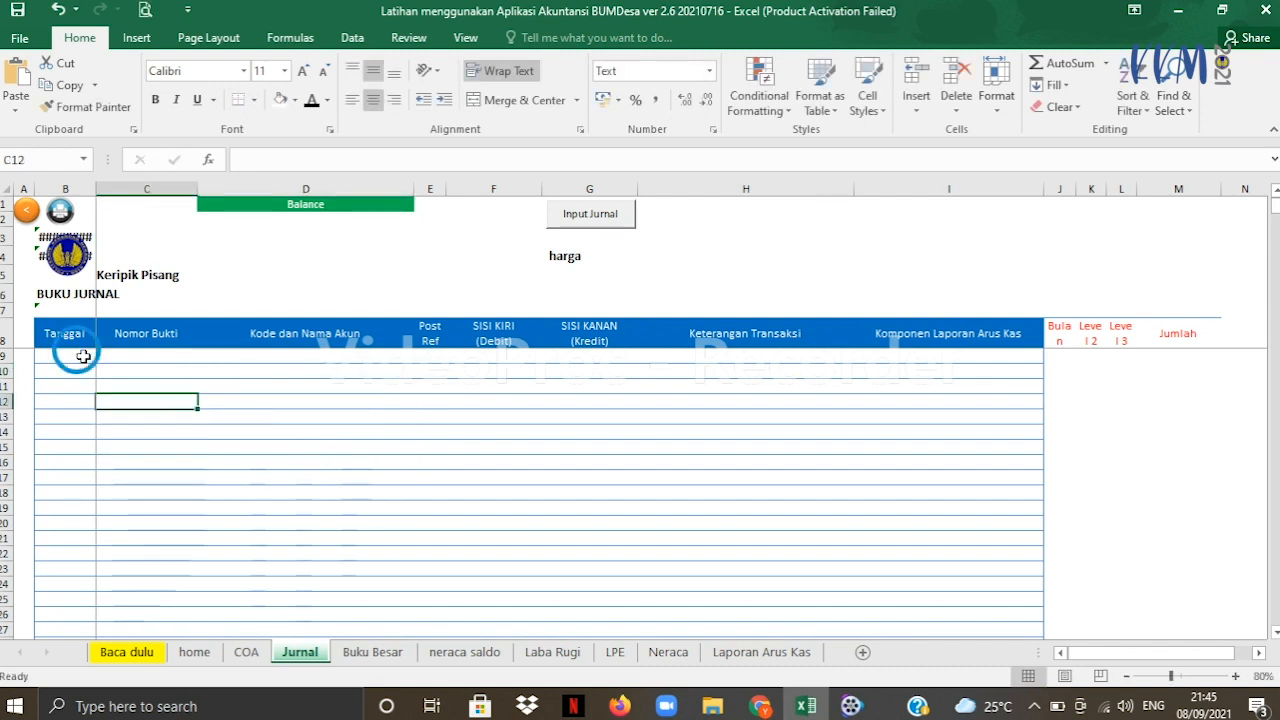
click(82, 356)
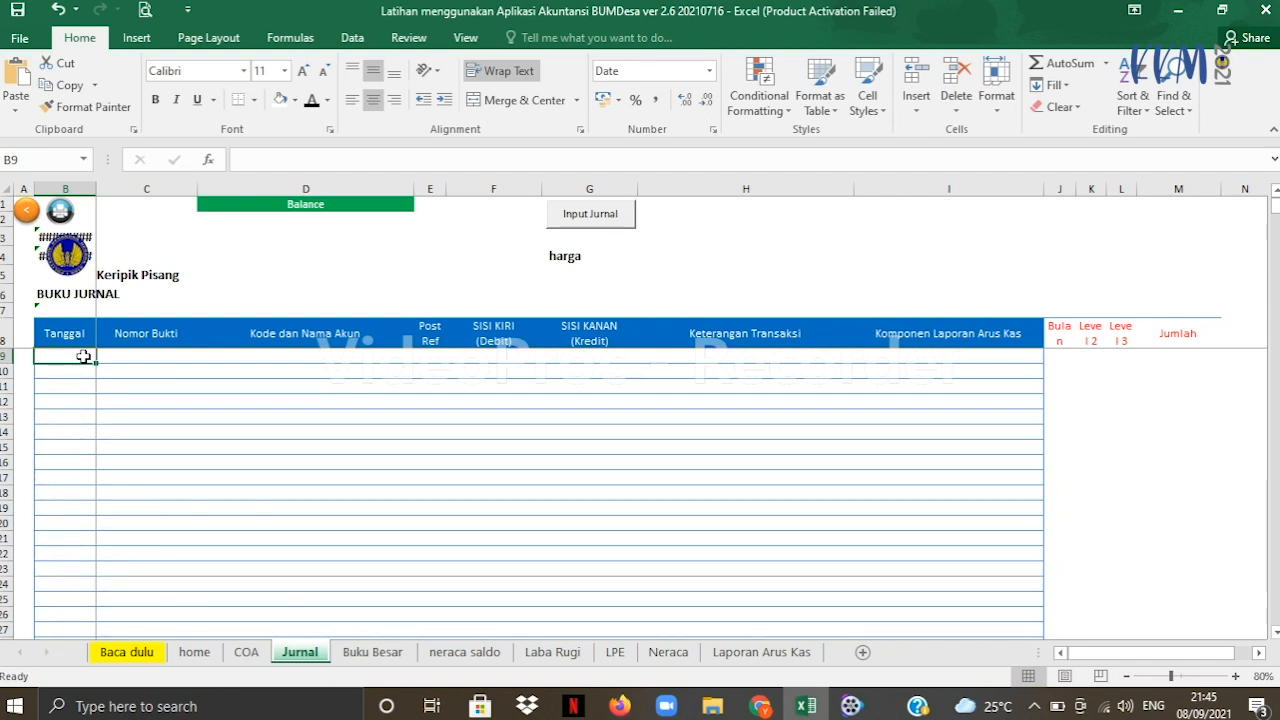
text(1/1)
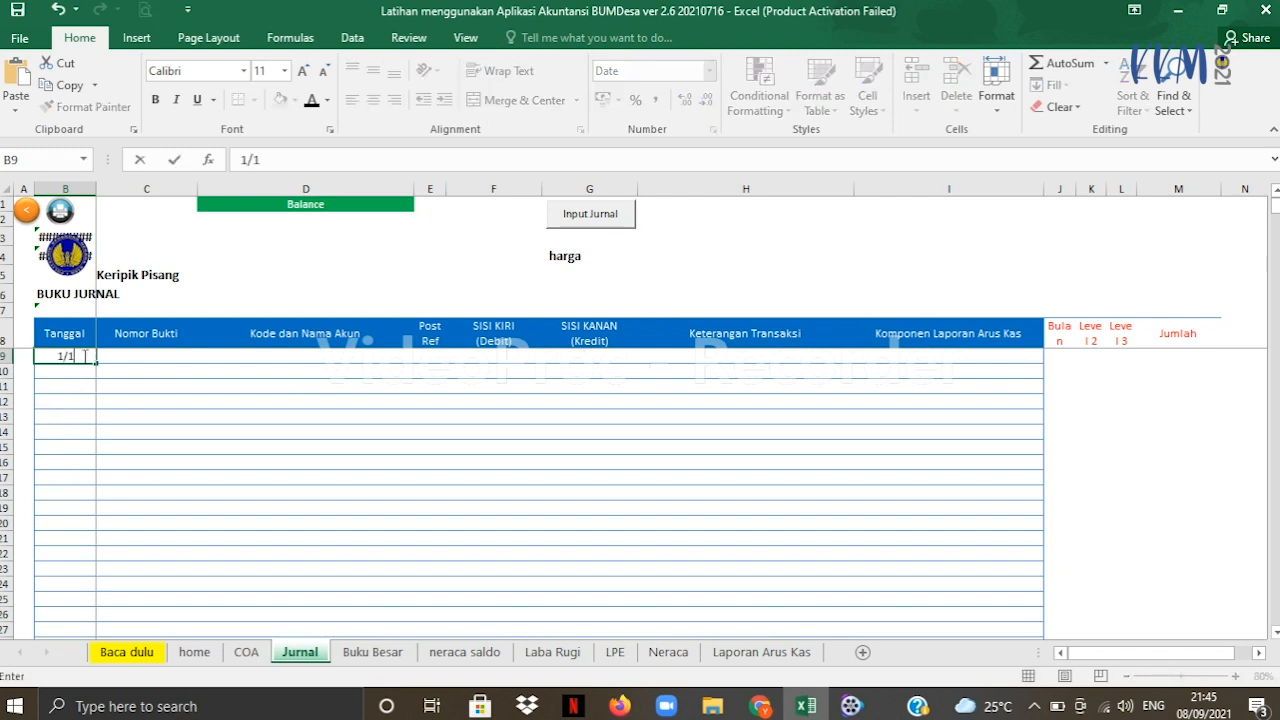
text(/2021)
key(Tab)
text(1/1/WA)
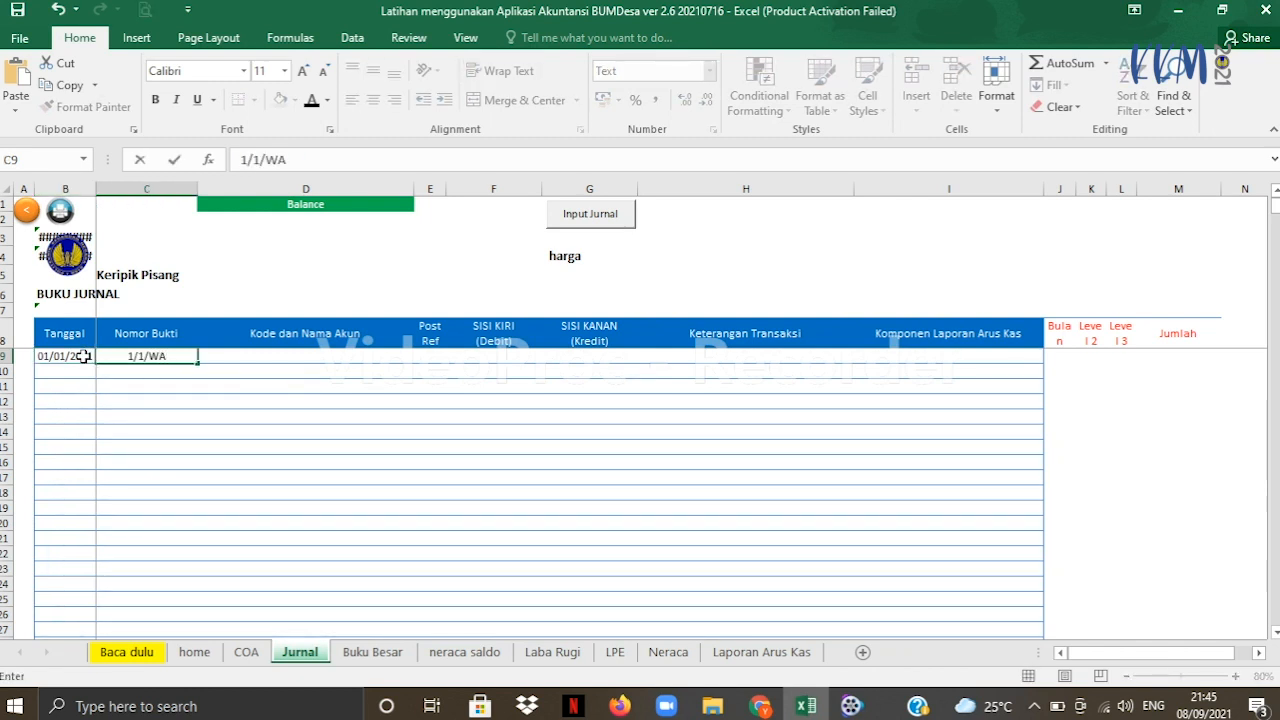
key(Tab)
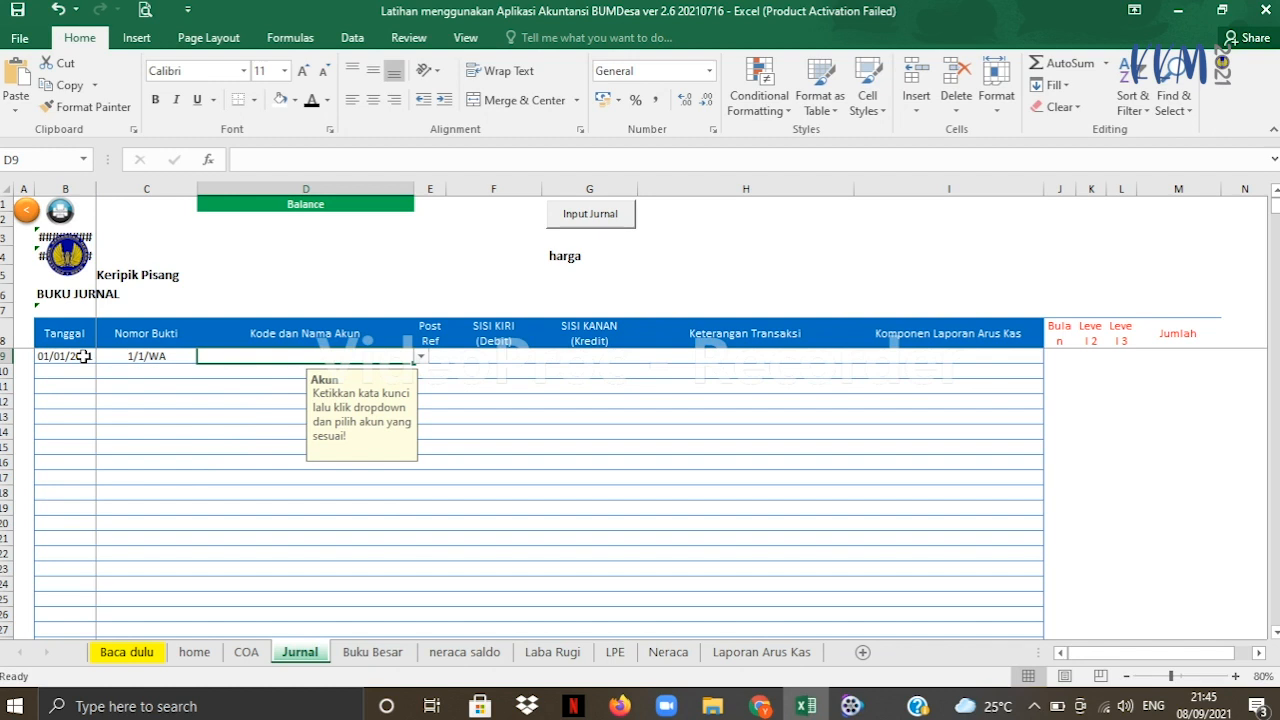
- Assign account 1.1.1.01 Kas Tunai to the first journal row and 4.1.1.01 Pendapatan Tiket Masuk Perseorangan to the second
text(KAS)
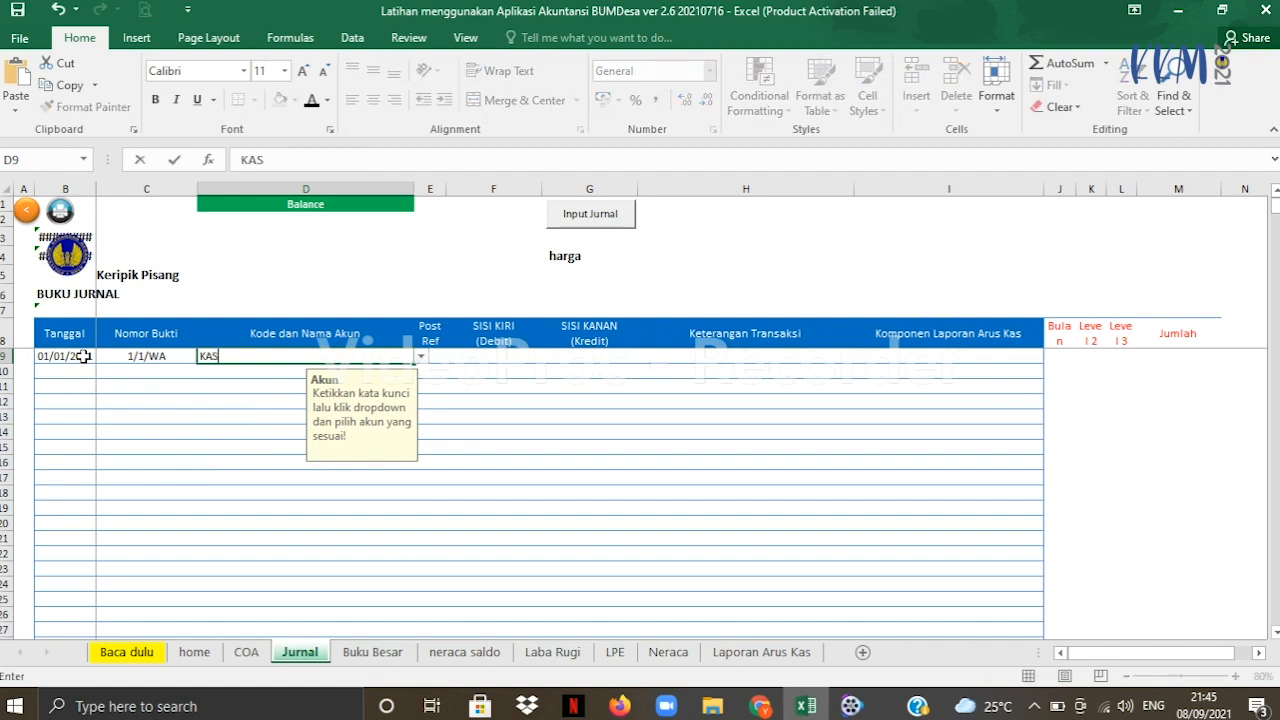
click(421, 358)
click(254, 367)
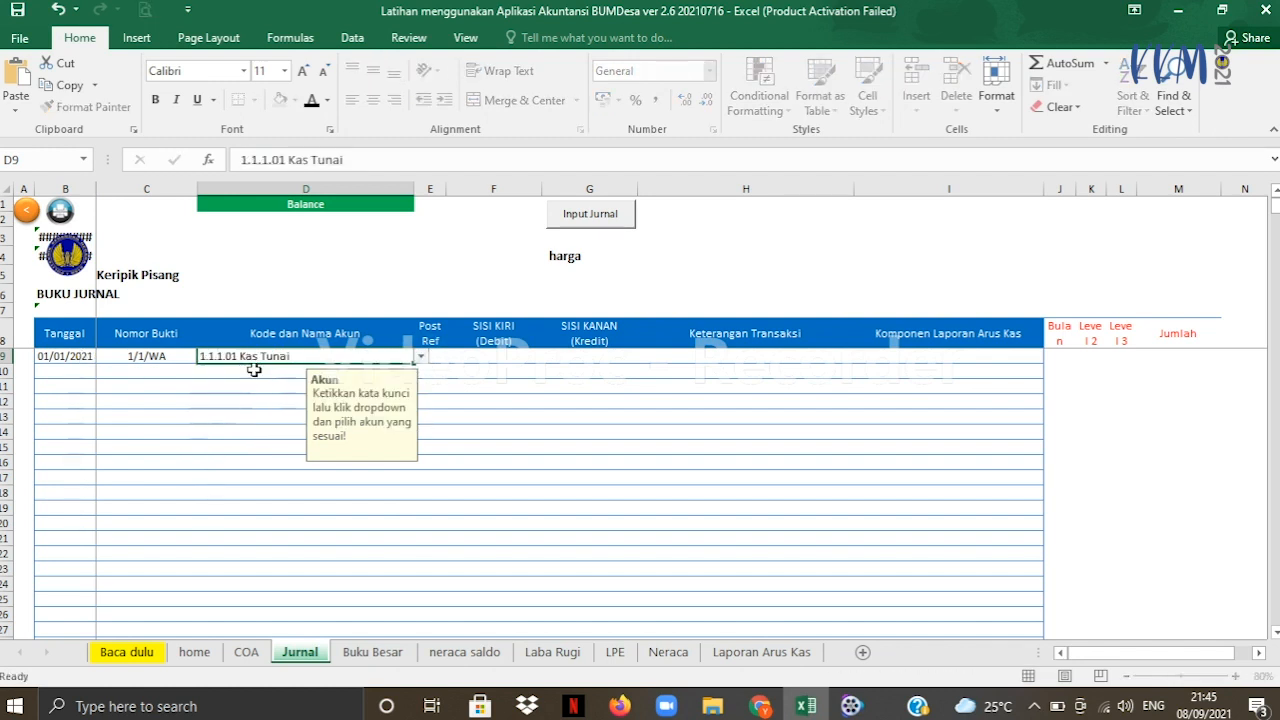
click(254, 370)
text(Pen)
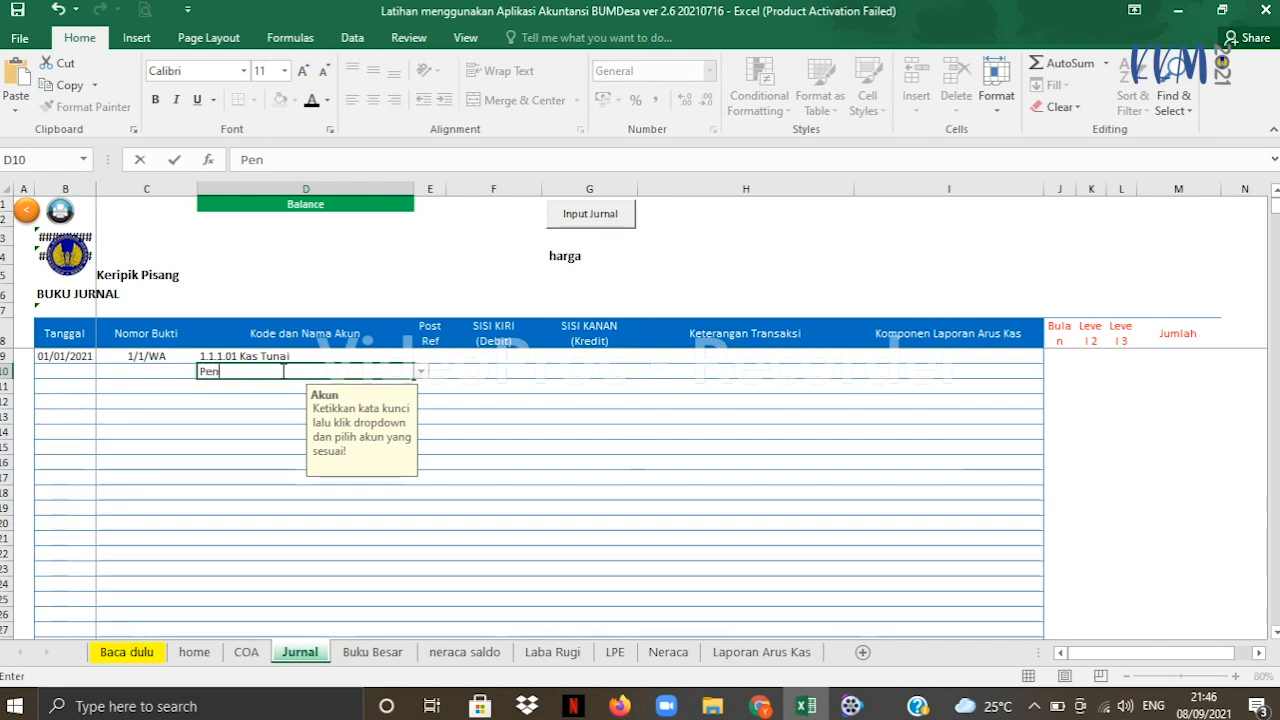
text(dapa)
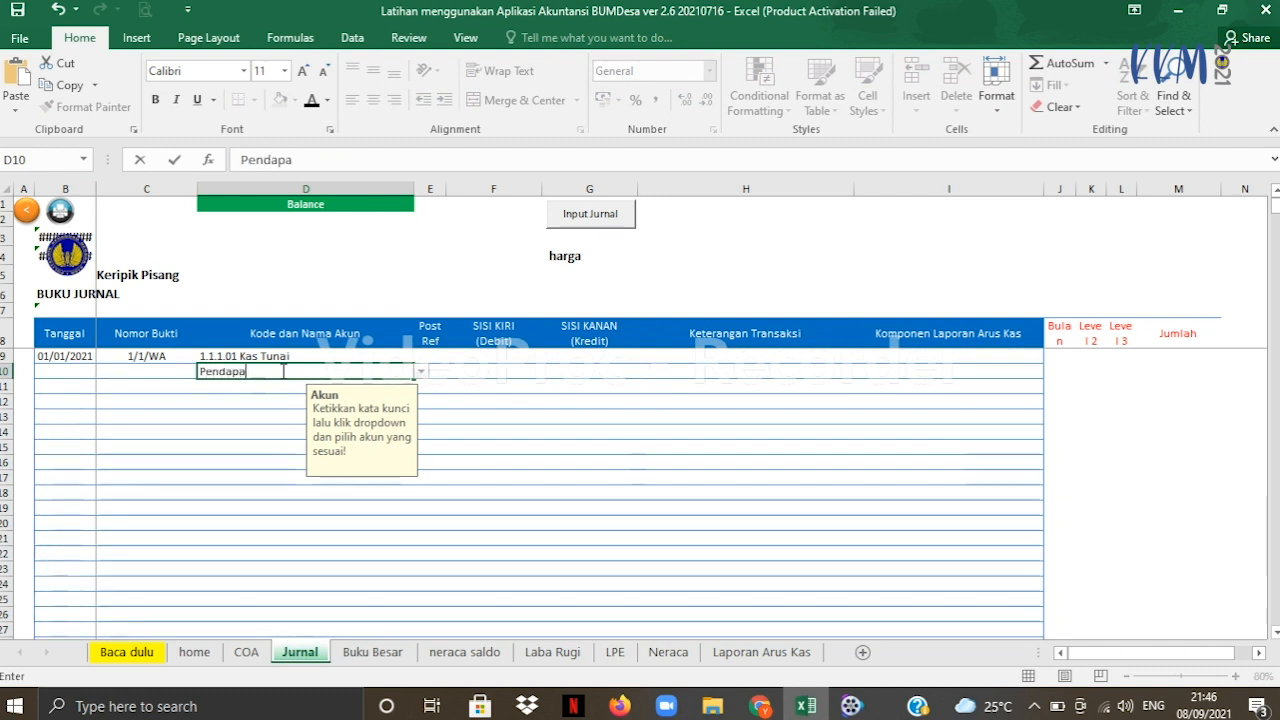
click(420, 372)
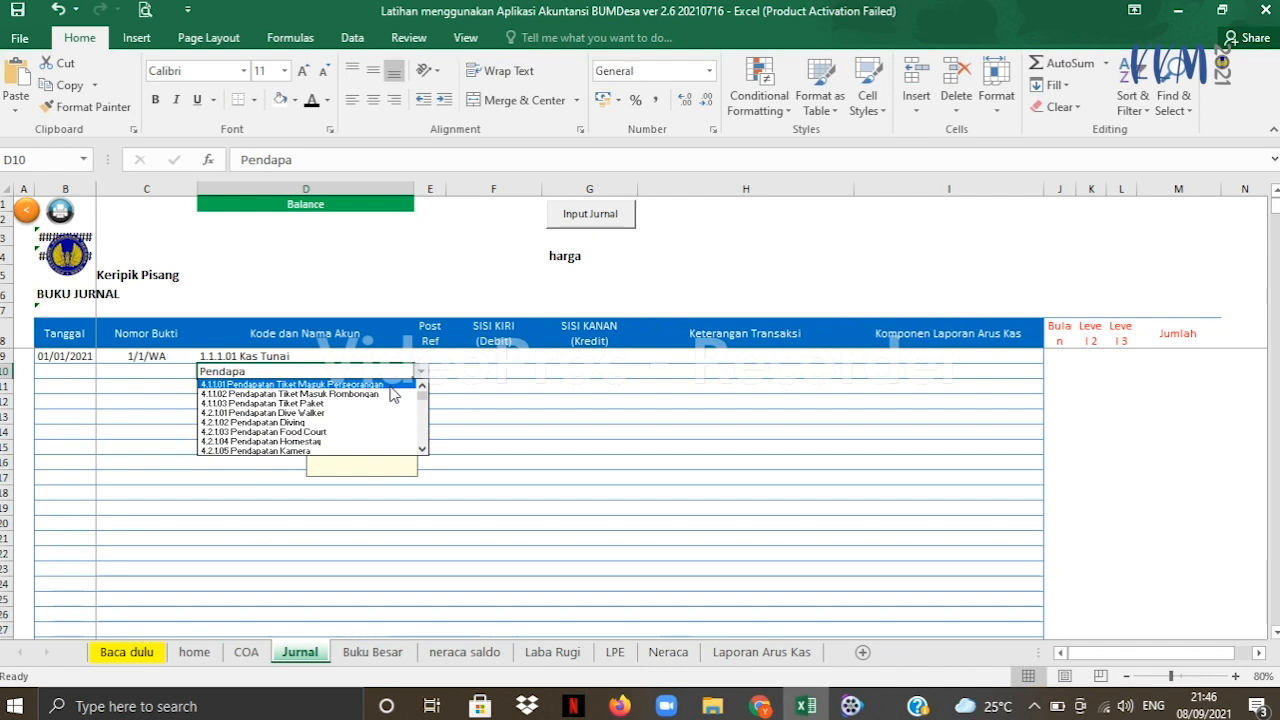
click(396, 386)
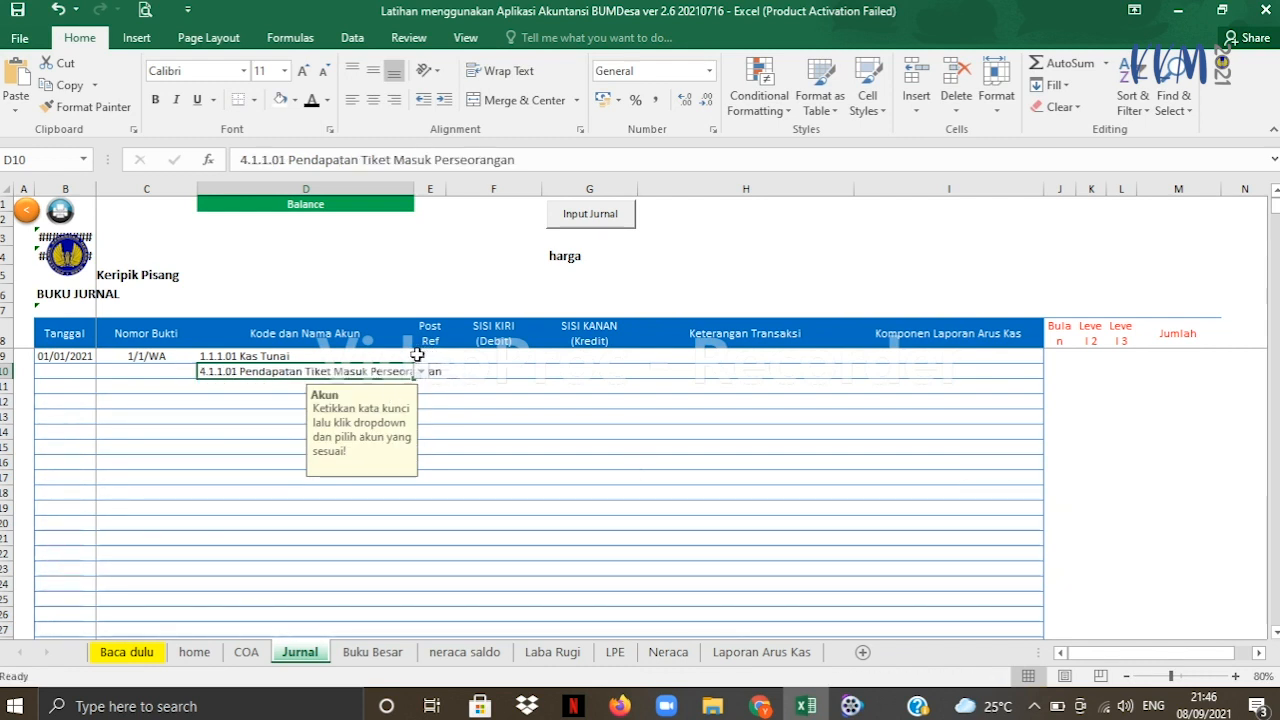
- Enter 180.000.000 as the debit for Kas Tunai and 180.000.000 as the credit for the ticket income row
click(507, 359)
text(180.000.000)
key(Return)
text(18)
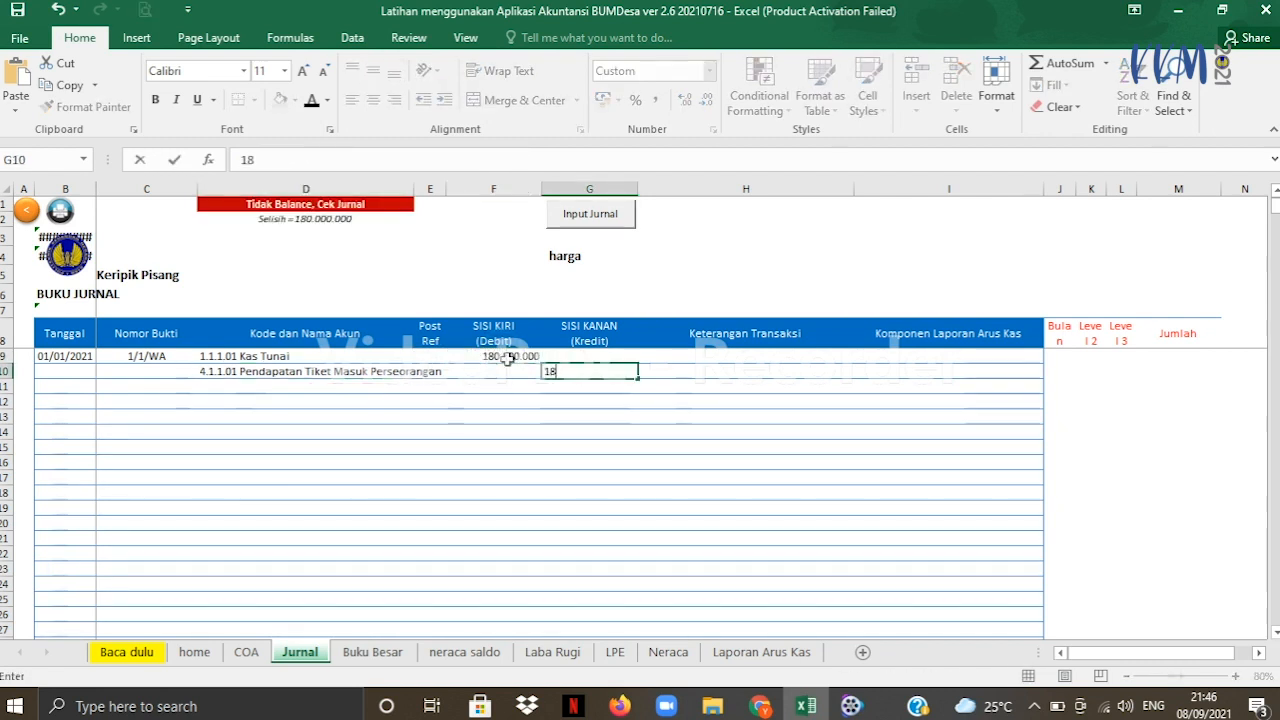
text(0.000.000)
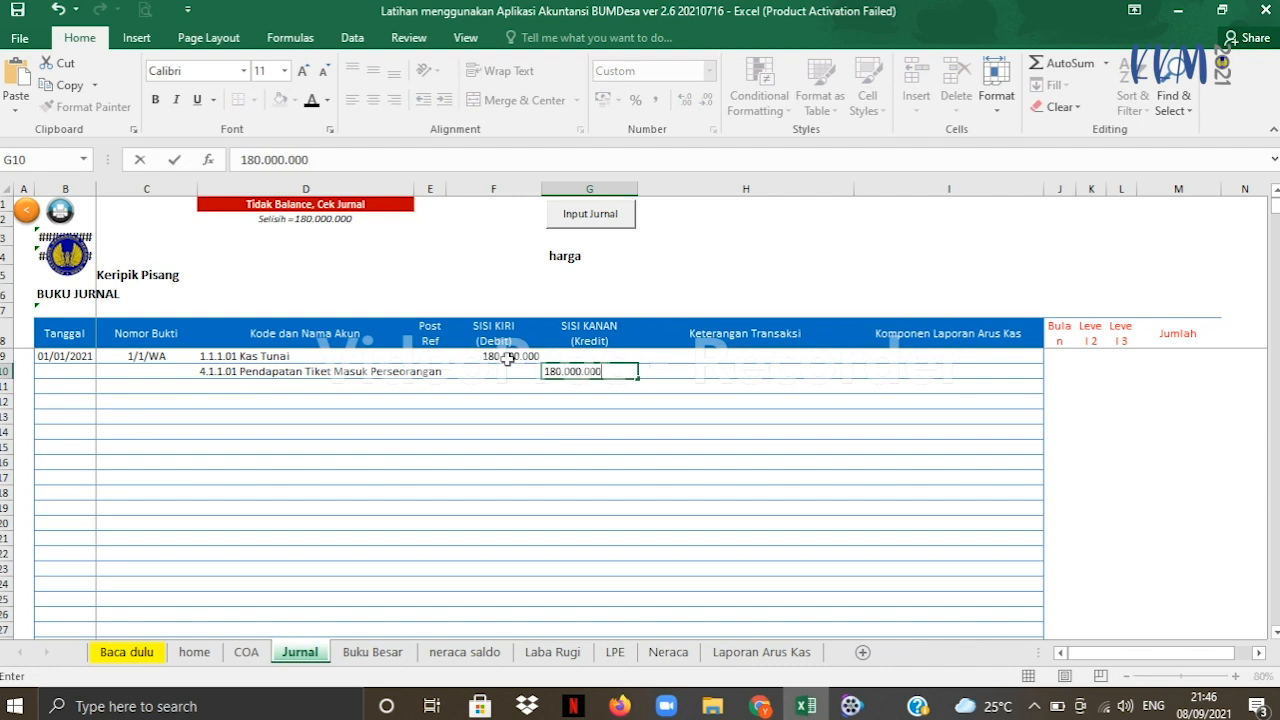
- Describe the Kas Tunai row as "menerima pendapatan tiket" and set its cash flow component to 1 Arus Kas Masuk dari Aktivitas Operasi
click(754, 357)
text(menerima pendapatan tiket)
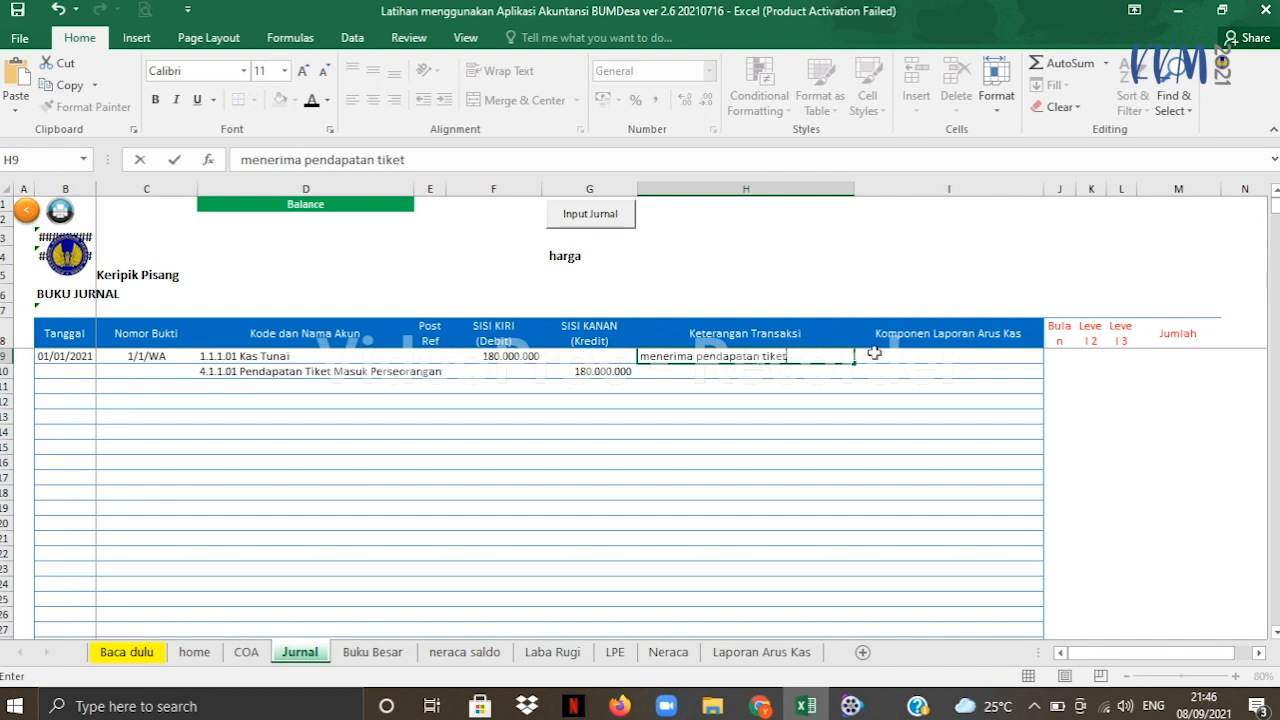
click(950, 356)
click(1052, 358)
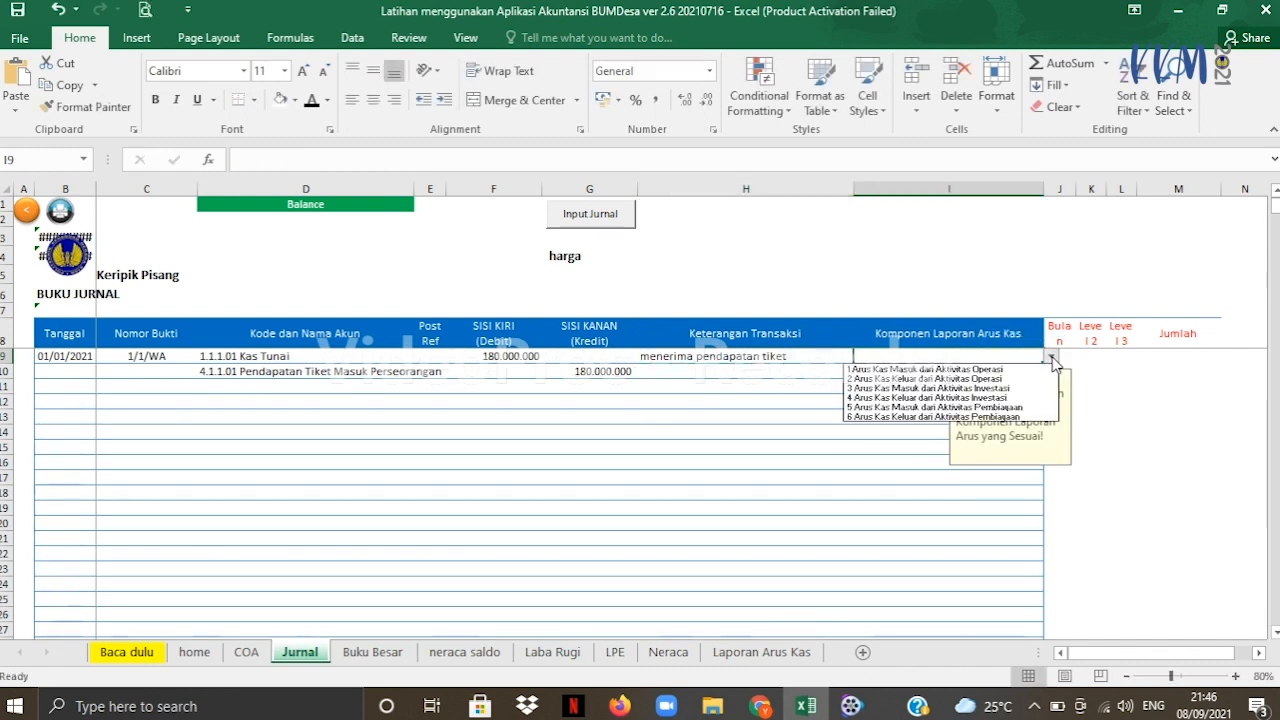
click(1025, 369)
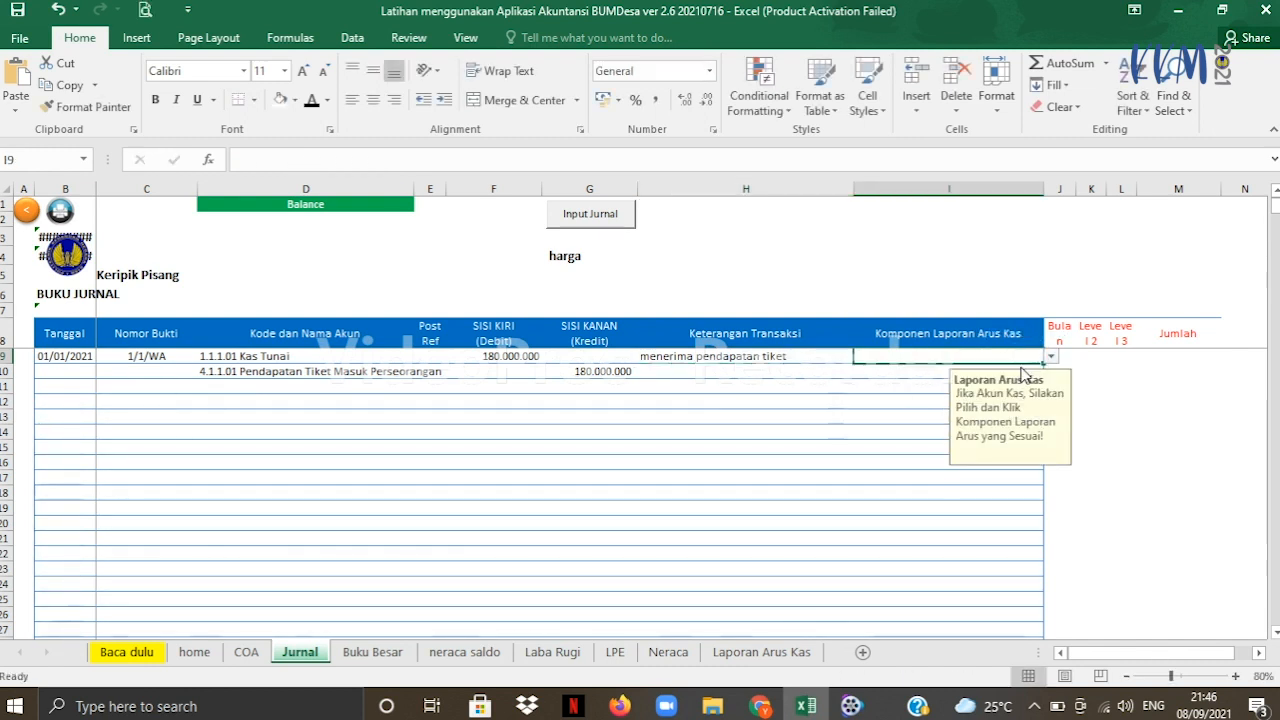
- Enter the date 1/1/2021 and the Nomor Bukti 1/1/WA for the ticket income row in B10:C10
click(63, 372)
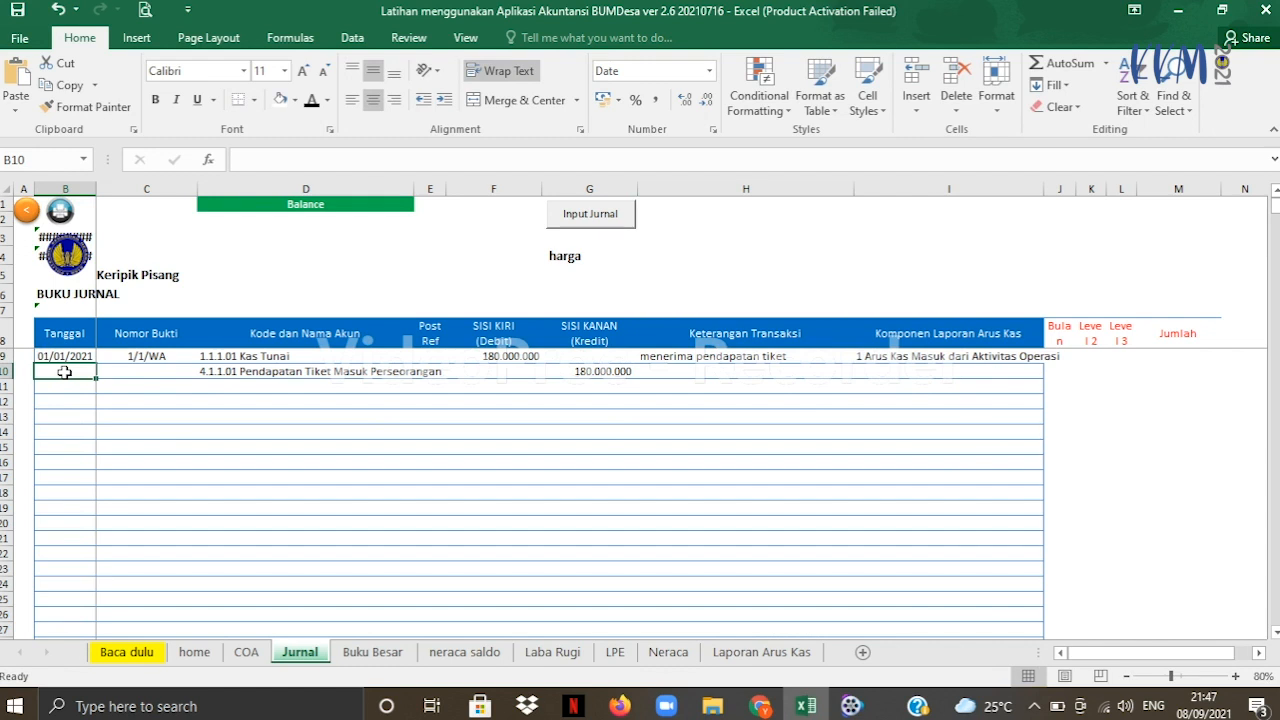
text(1/1/2021)
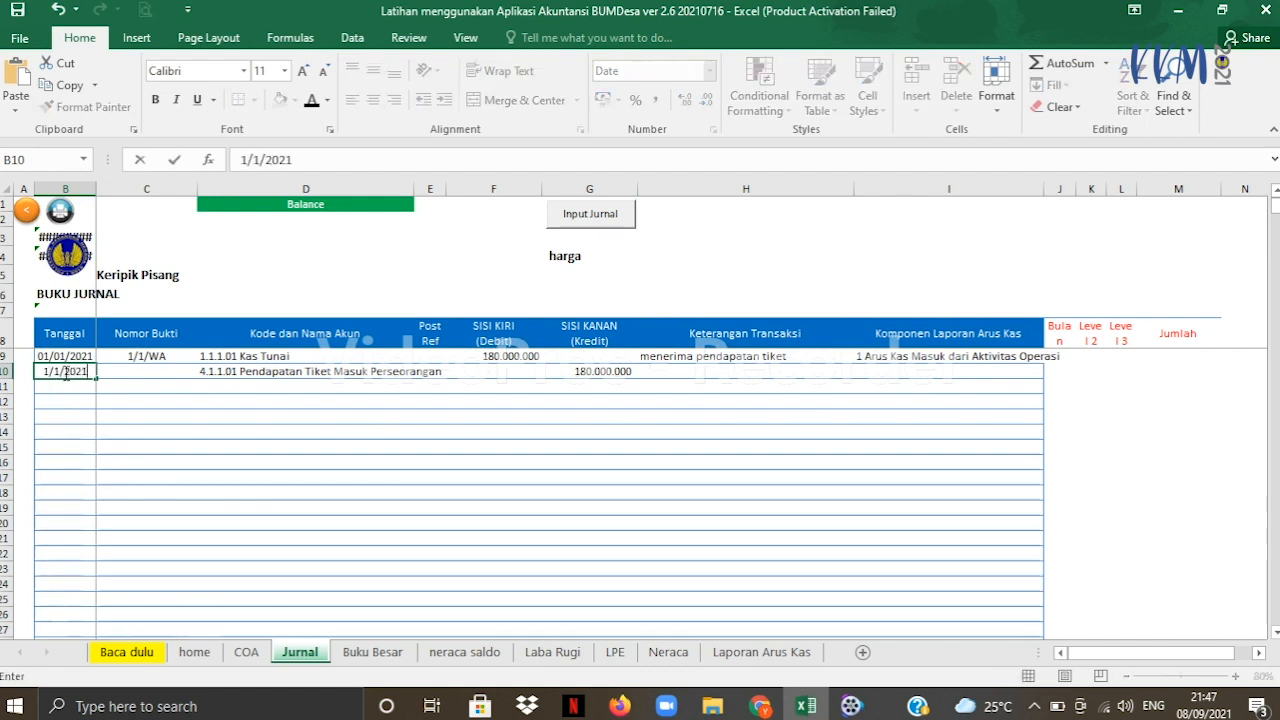
key(Tab)
text(1/1)
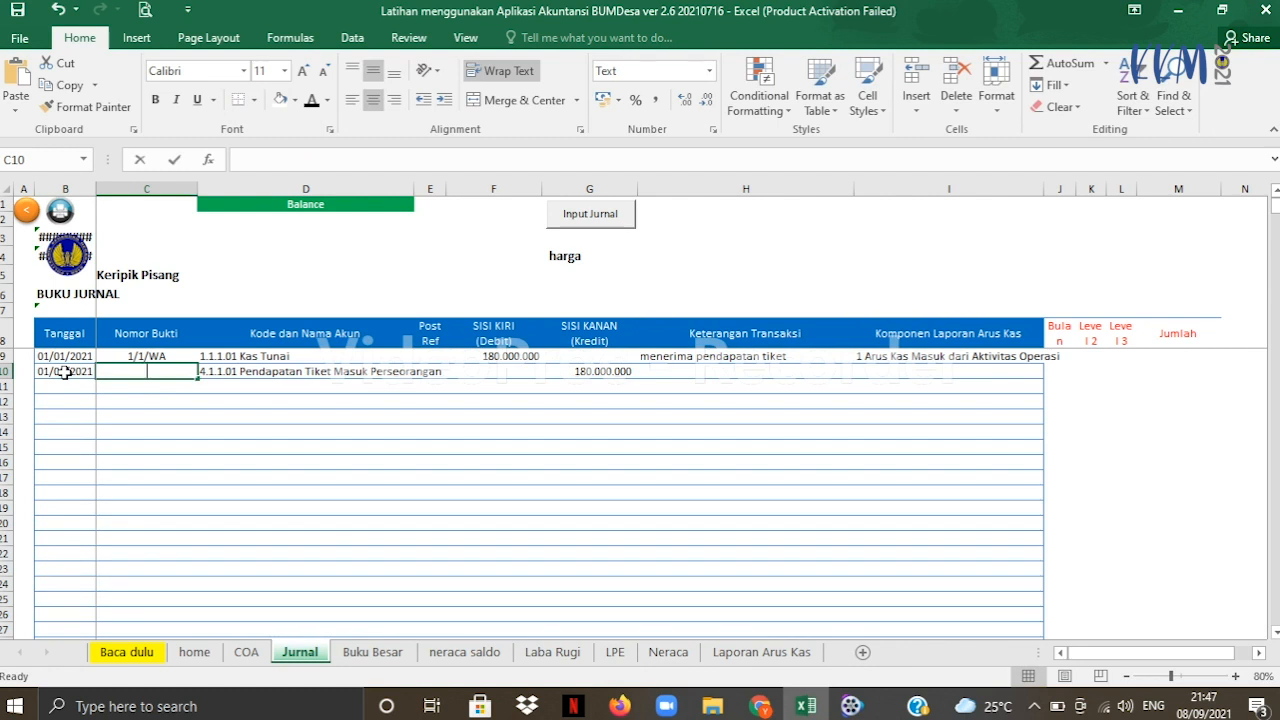
text(/WA)
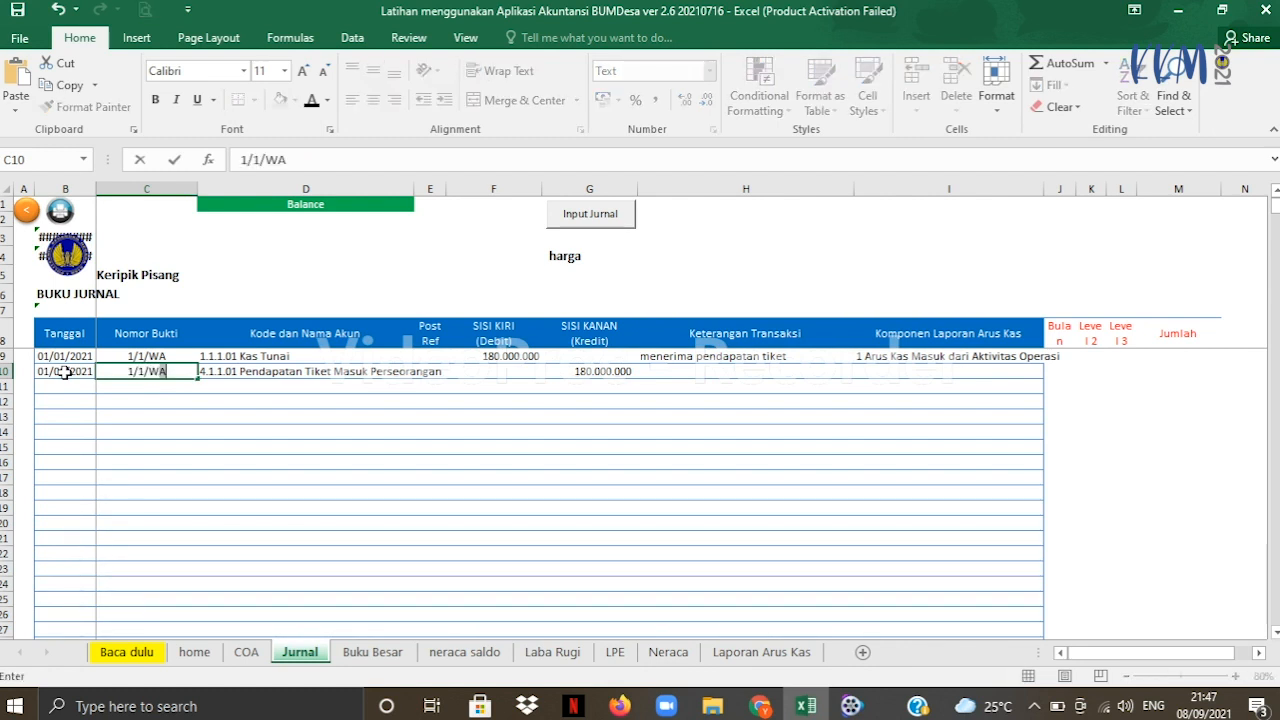
key(Return)
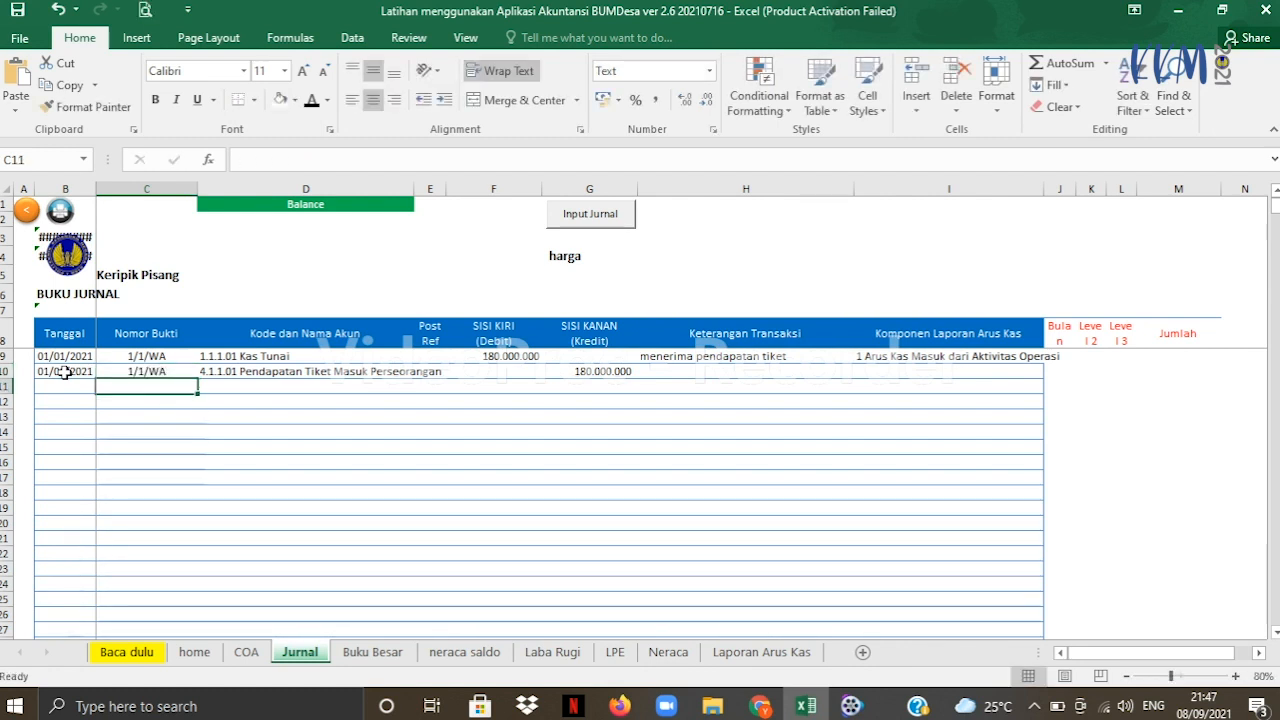
- Fill the transaction description from H9 down into H10
click(677, 370)
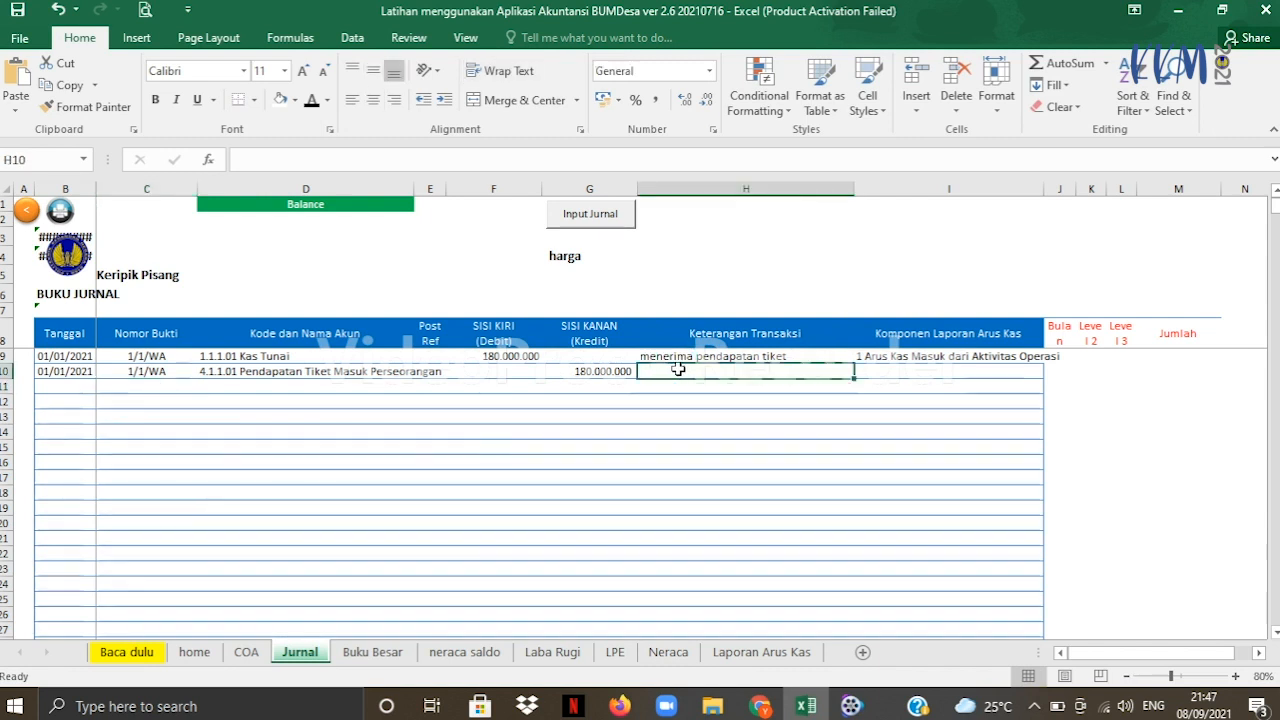
key(ctrl+d)
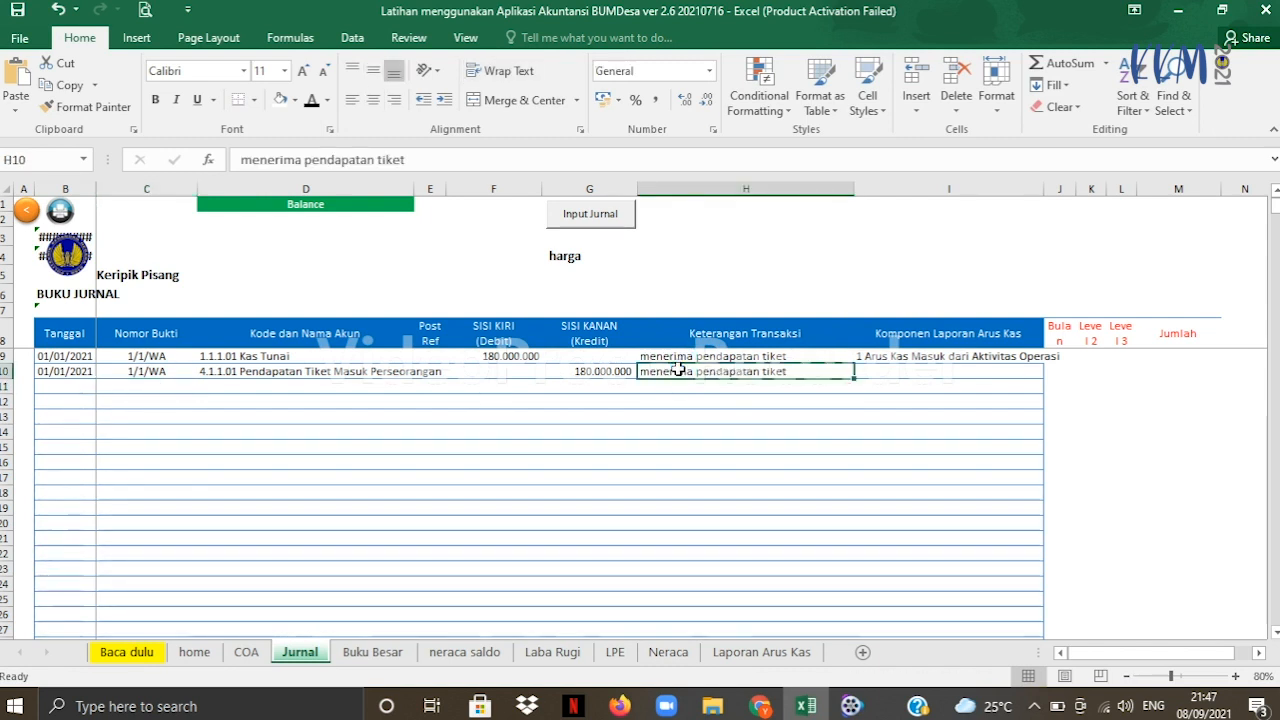
click(744, 461)
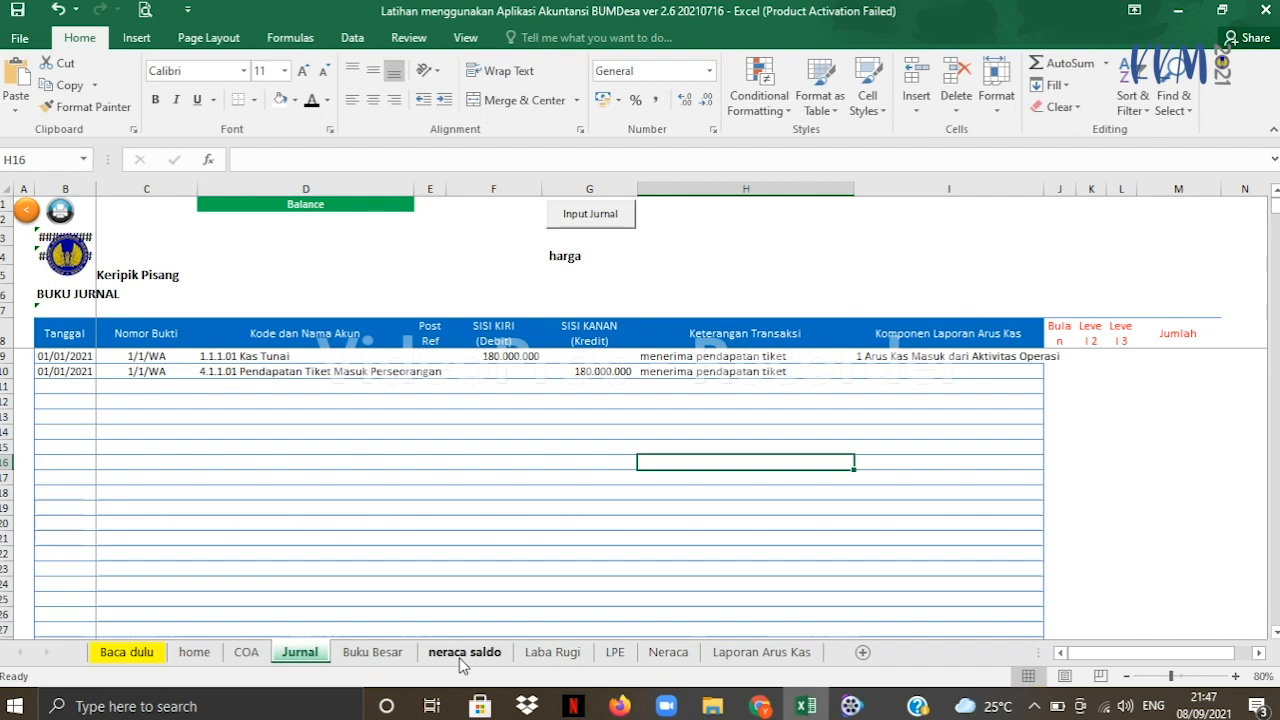
- Look through the Laba Rugi, LPE, Neraca, Laporan Arus Kas and Buku Besar report sheets
click(543, 656)
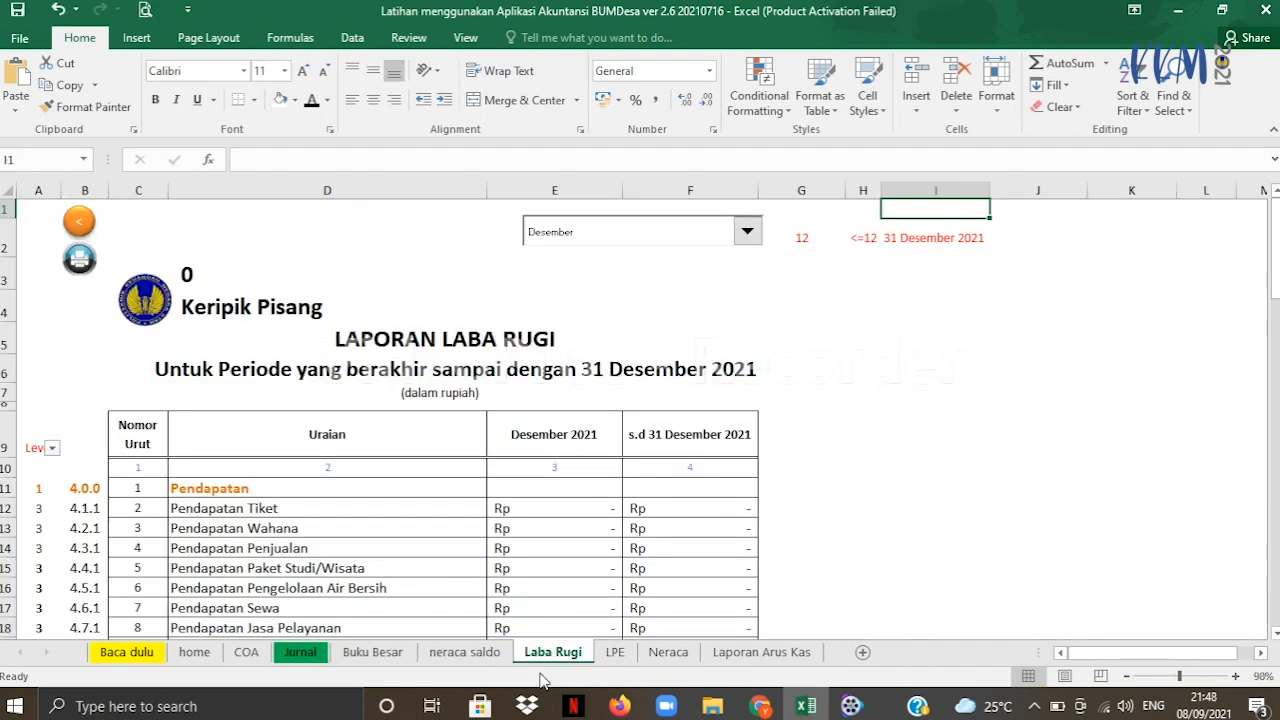
click(614, 652)
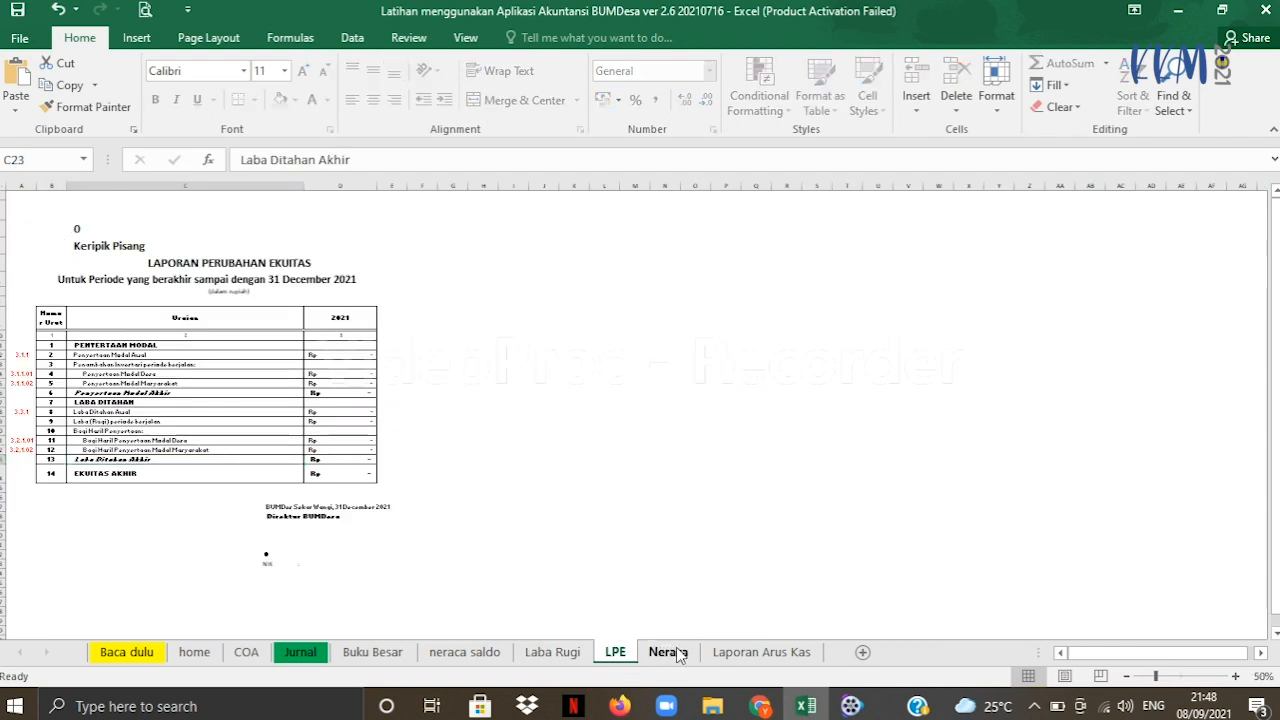
click(668, 652)
click(724, 656)
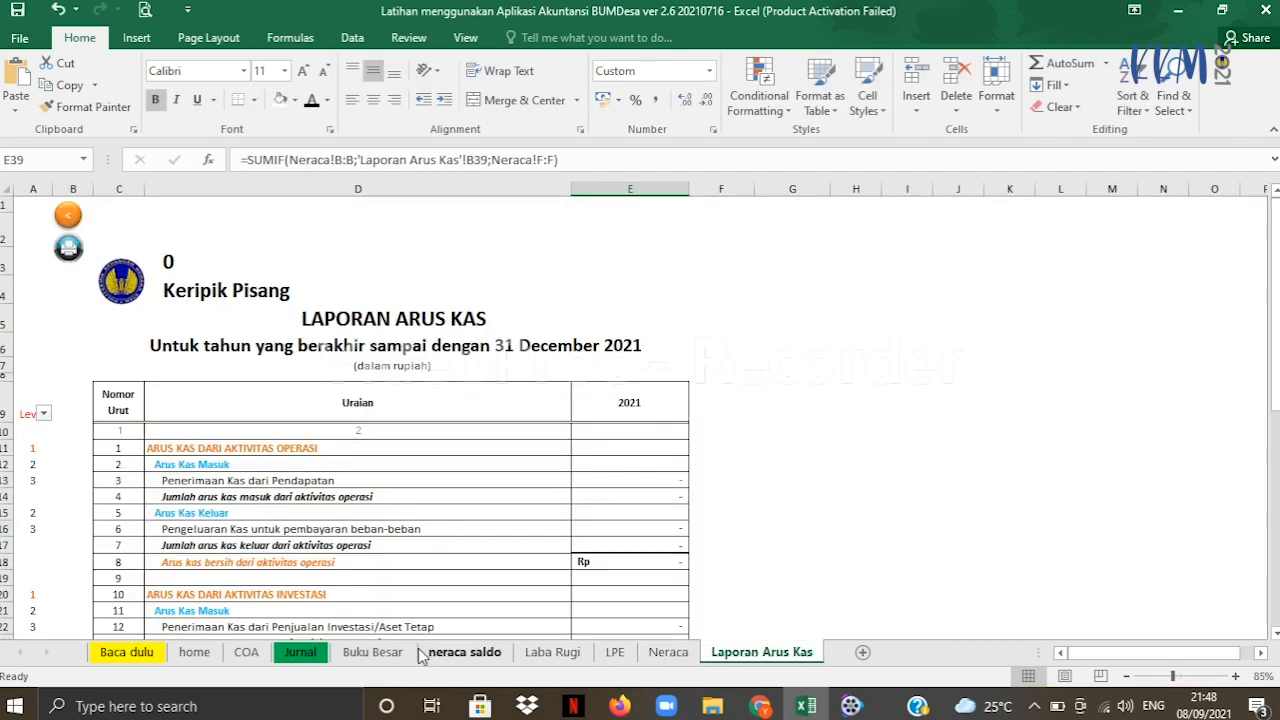
click(388, 656)
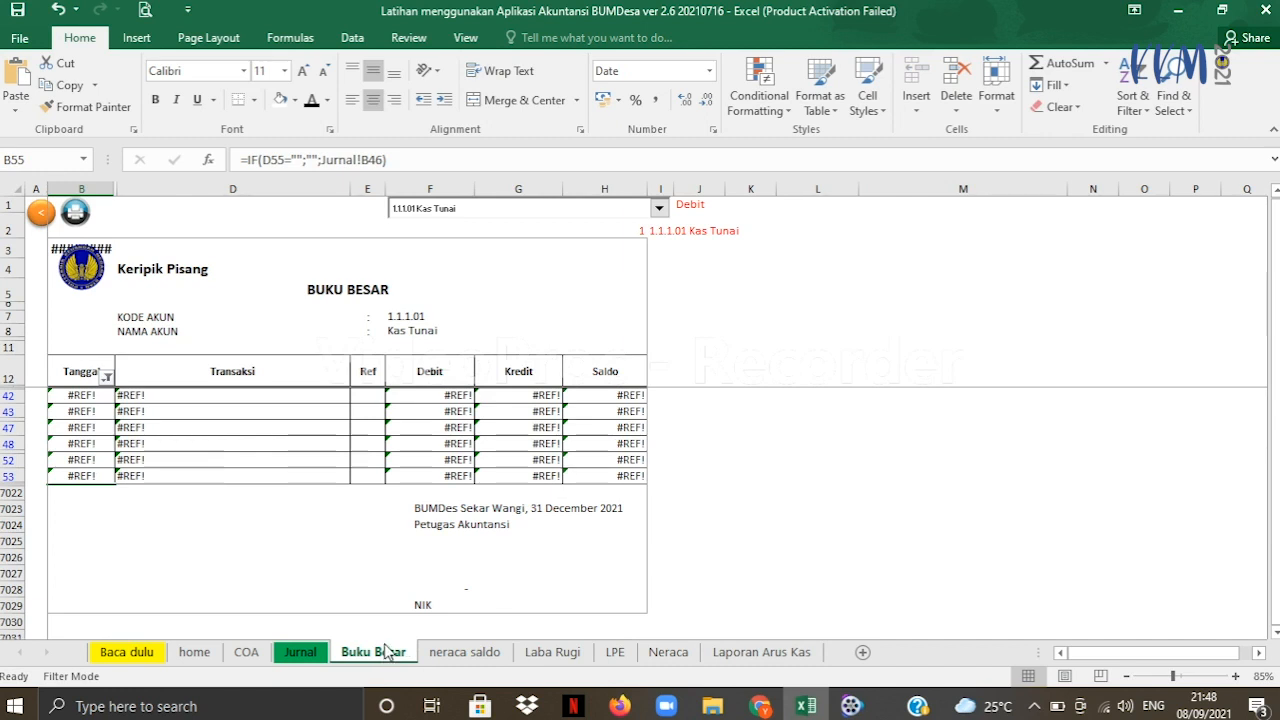
- Set the Buku Besar ledger to account 1.1.4.01 Persediaan Barang Dagangan and check its print preview
click(659, 208)
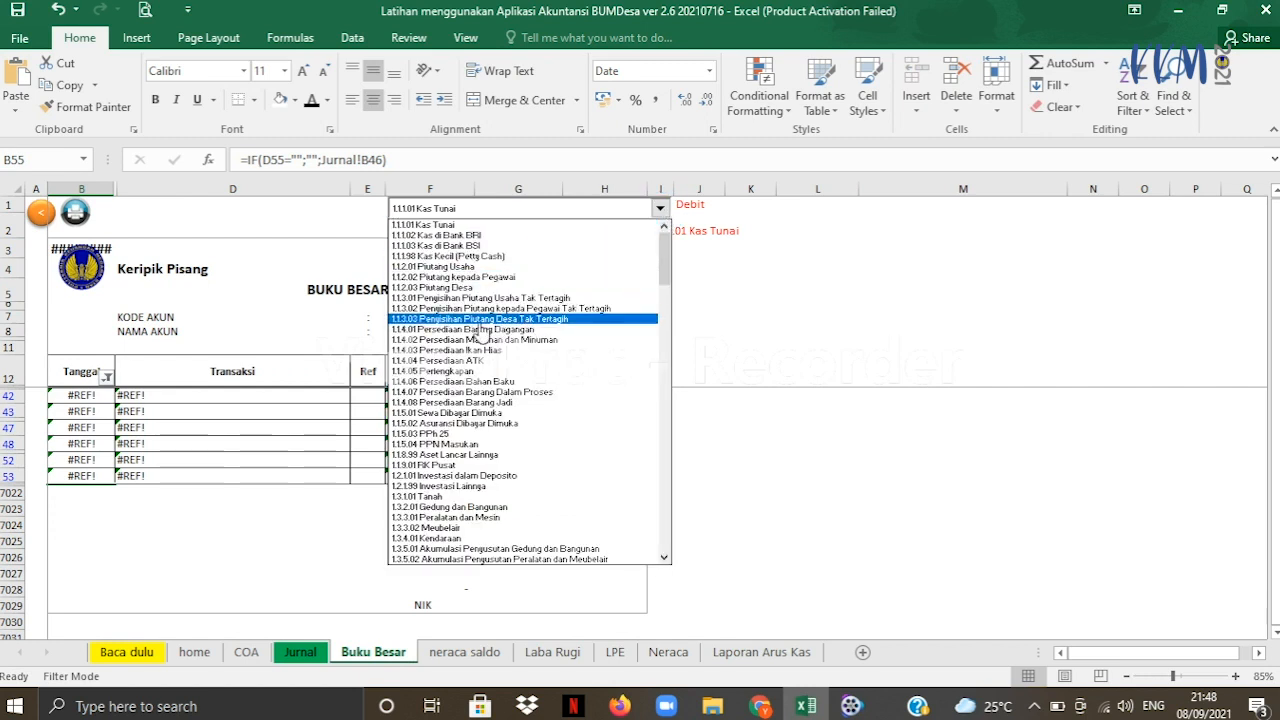
click(475, 224)
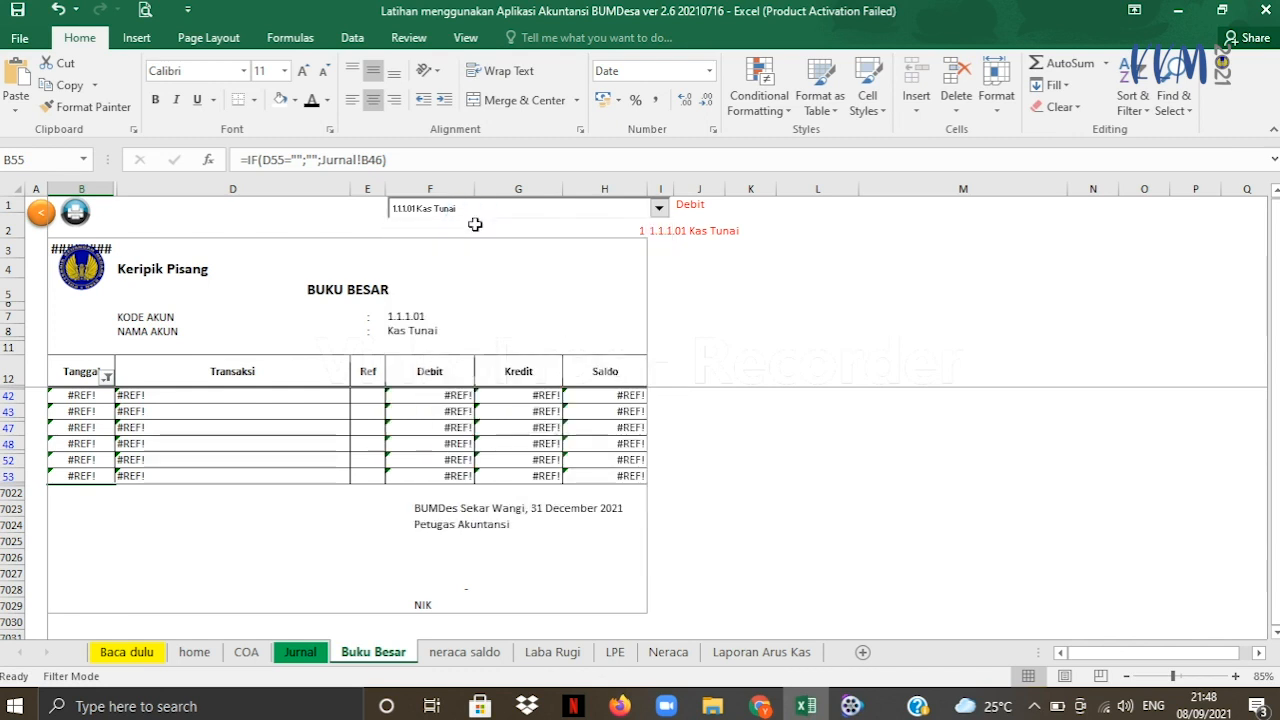
click(659, 208)
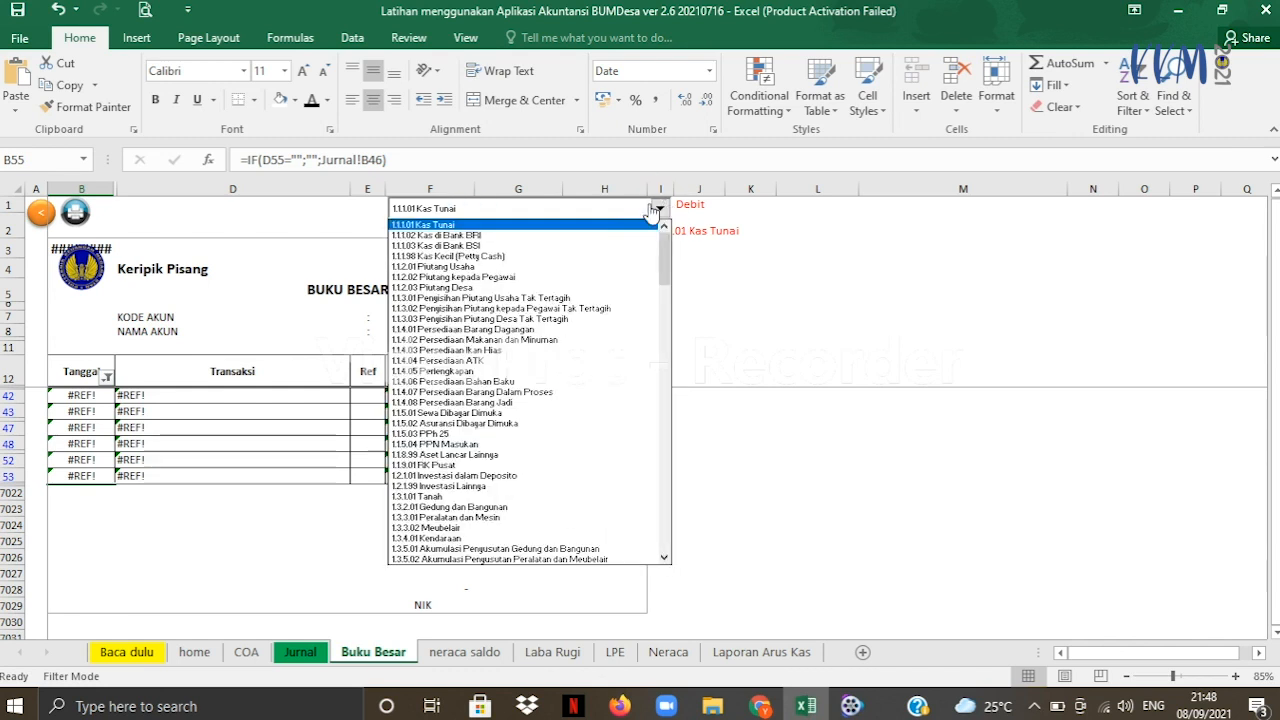
click(510, 329)
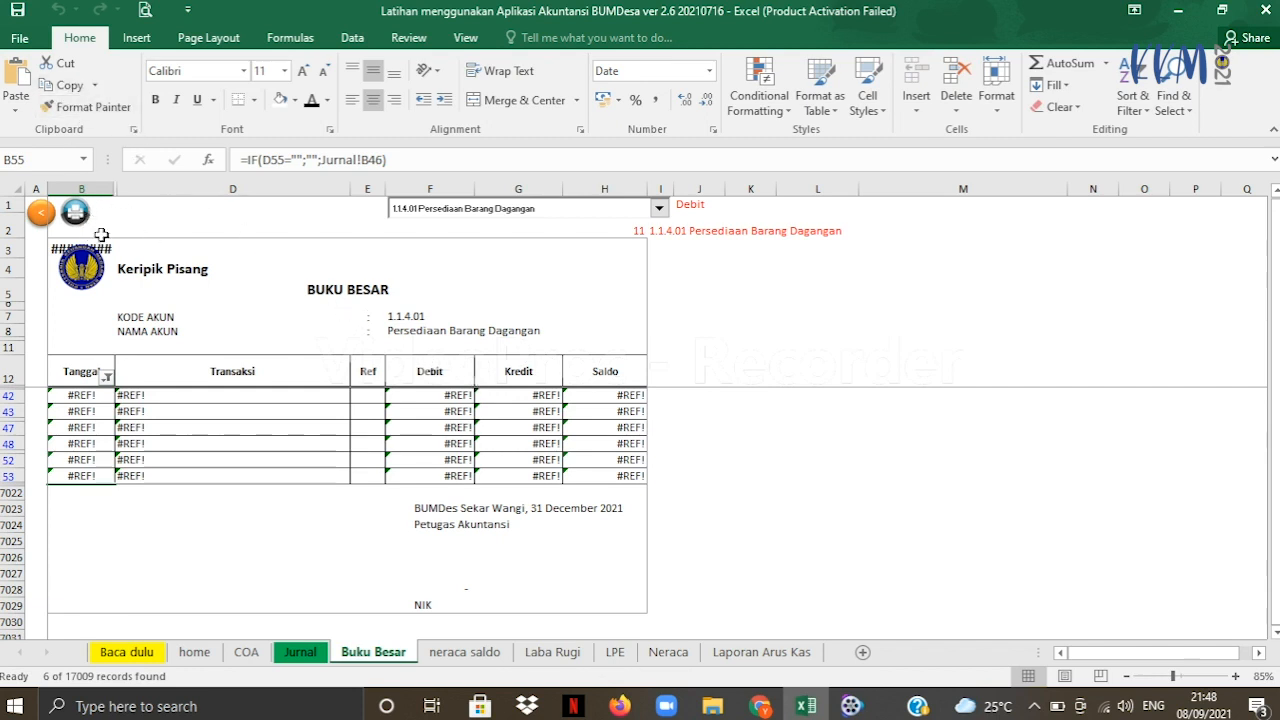
click(75, 212)
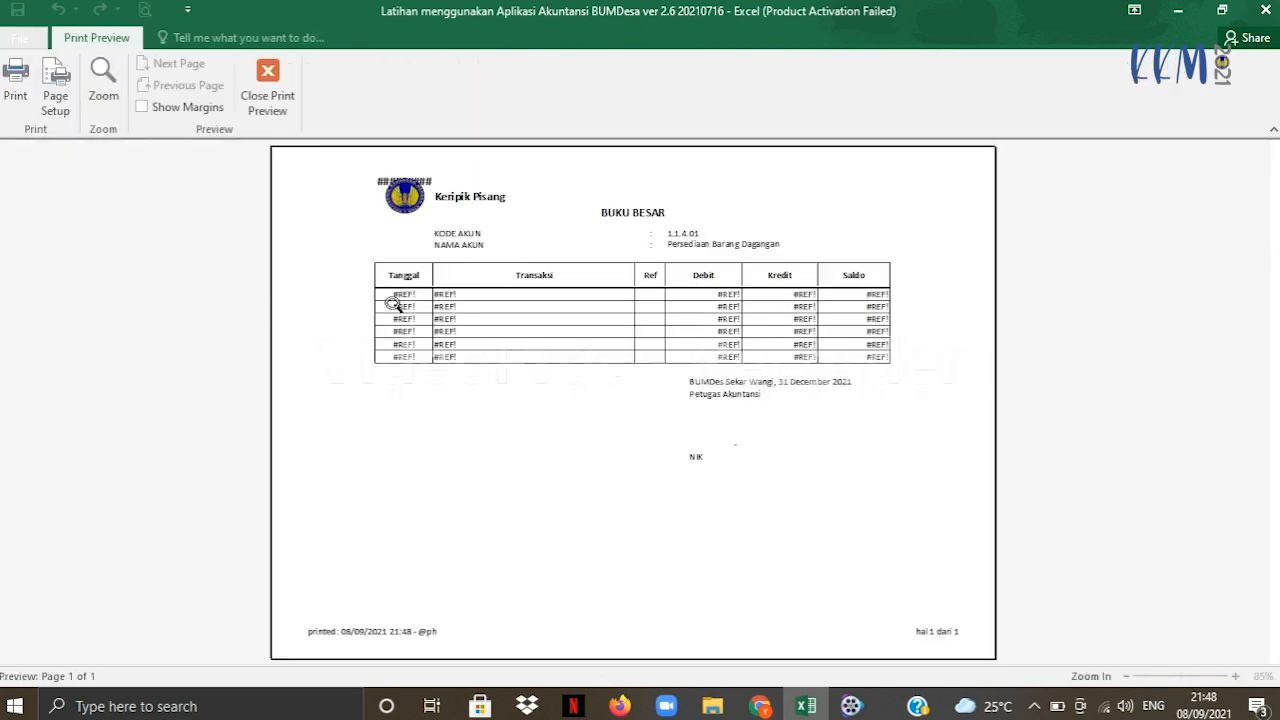
click(270, 95)
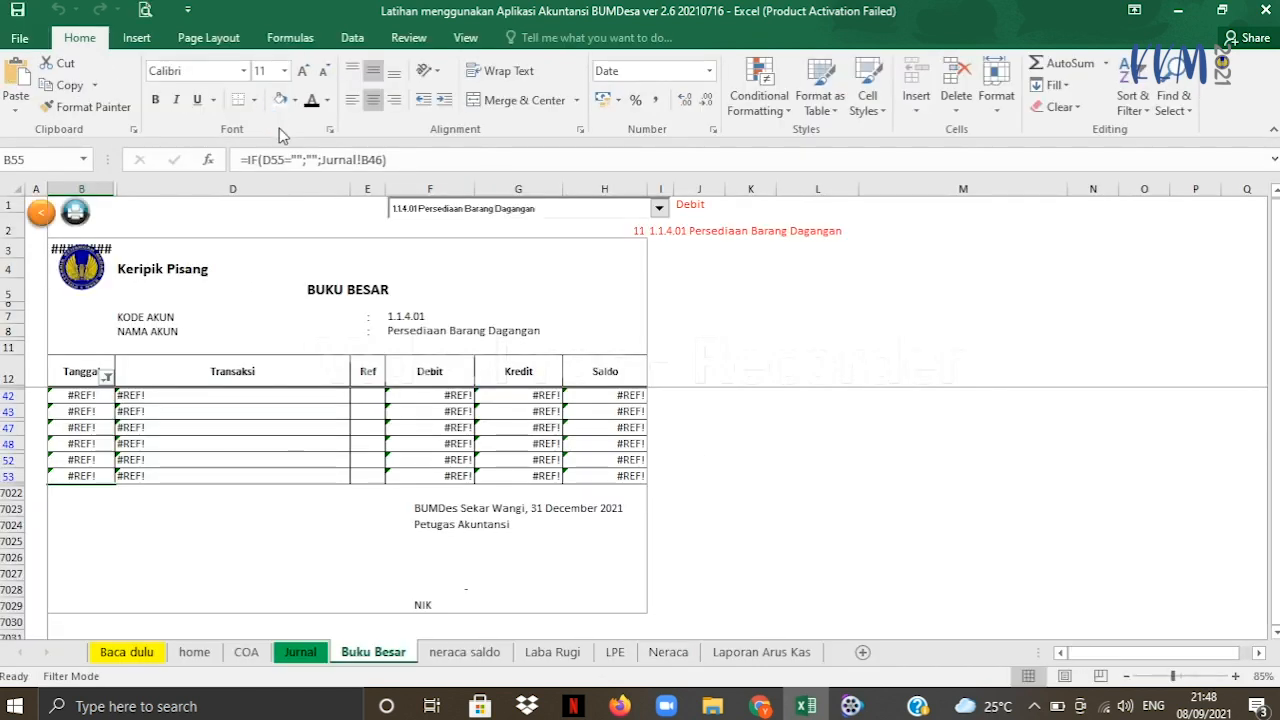
- Refresh the trial balance on the neraca saldo sheet and check its print preview
click(486, 657)
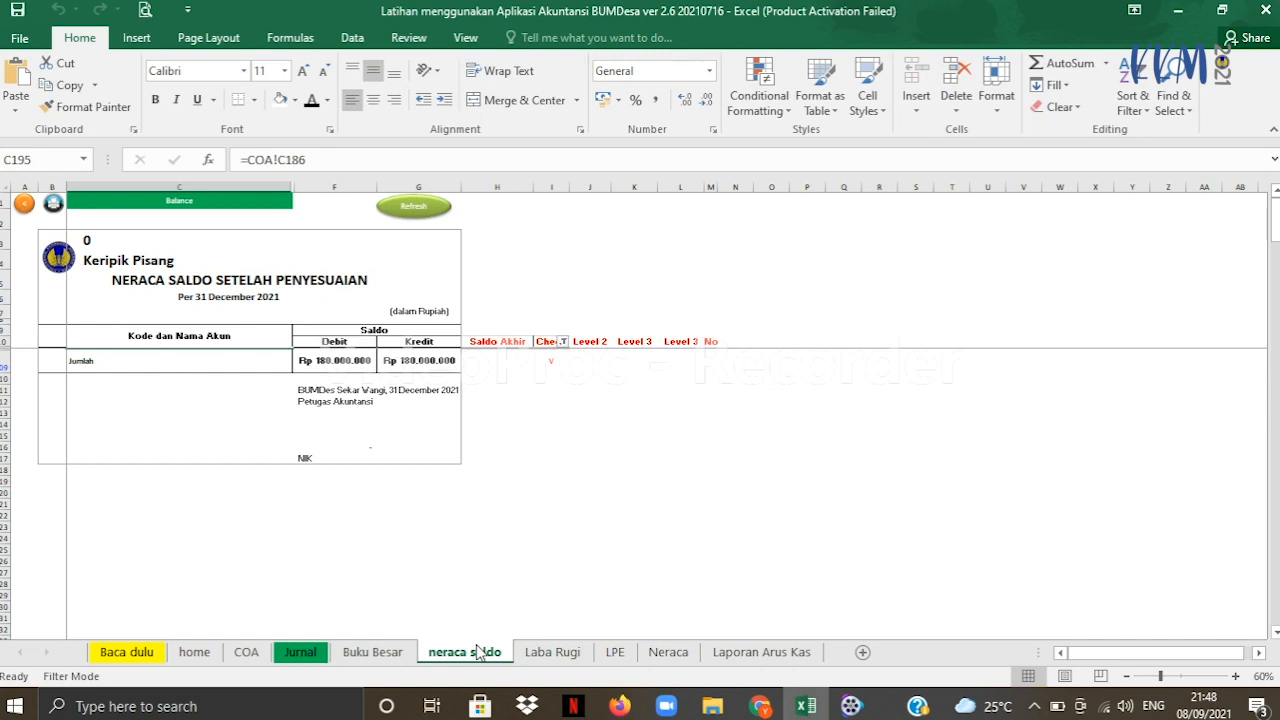
click(410, 207)
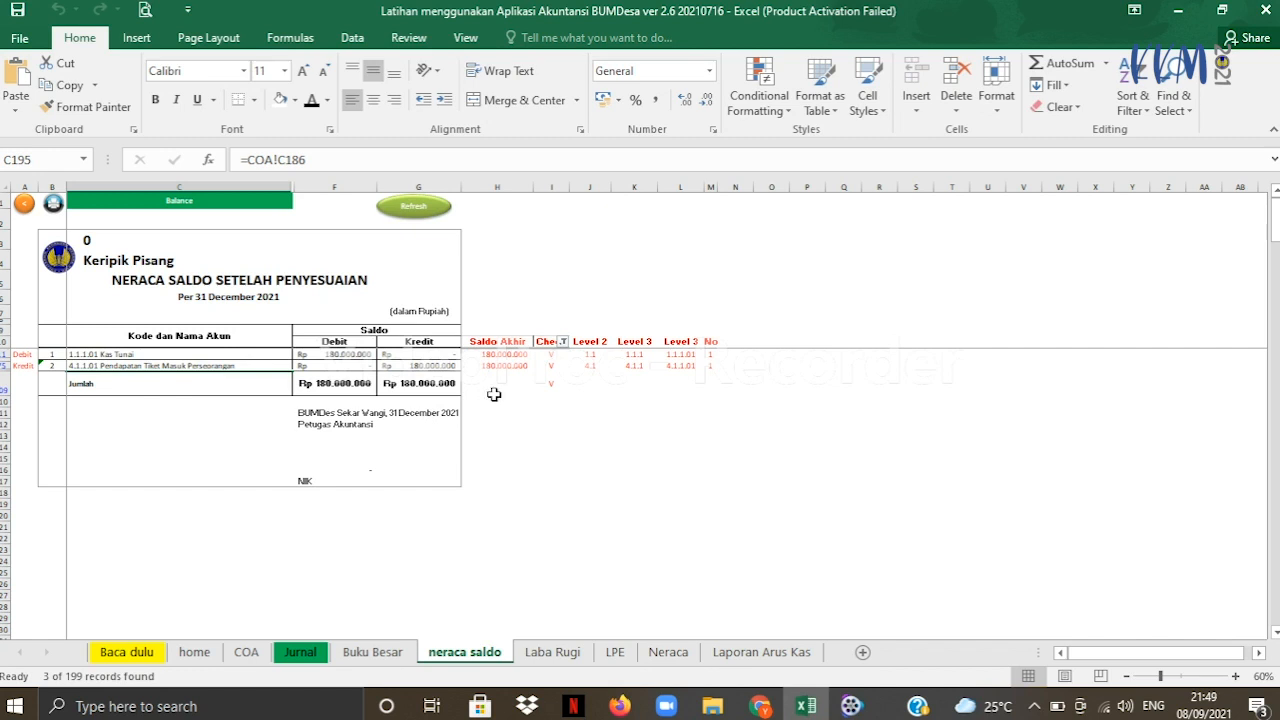
click(53, 203)
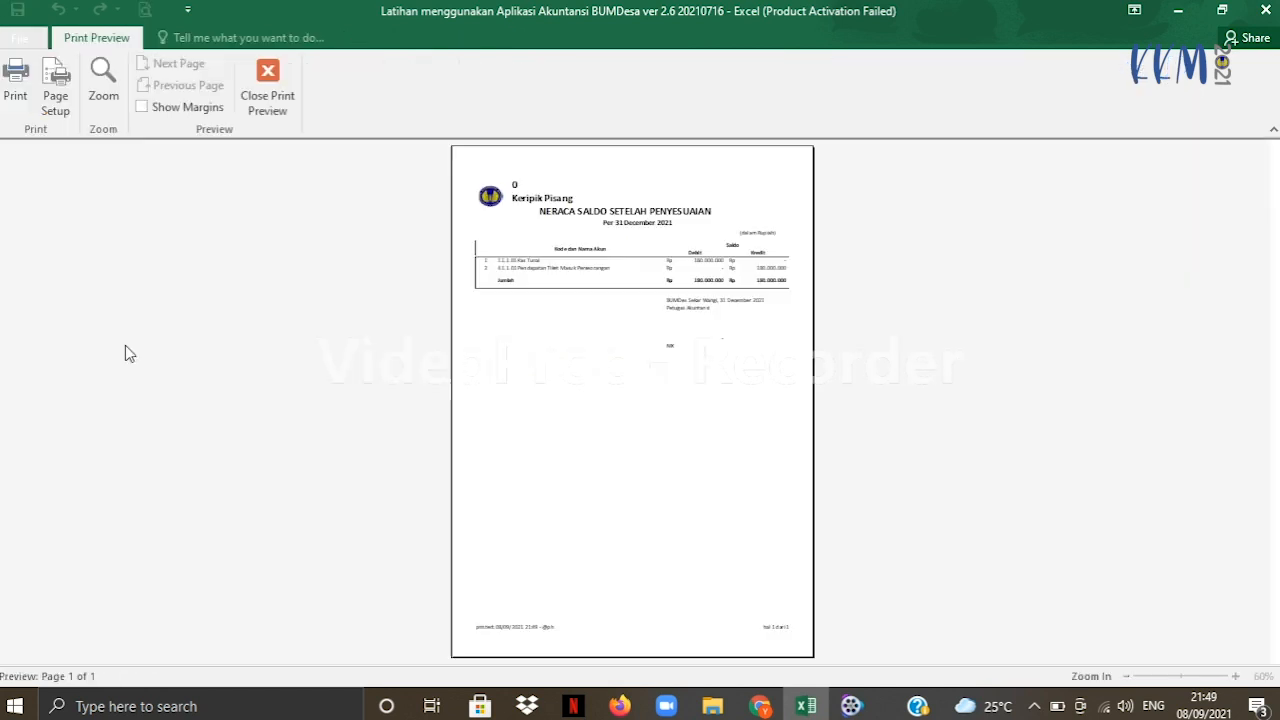
click(288, 97)
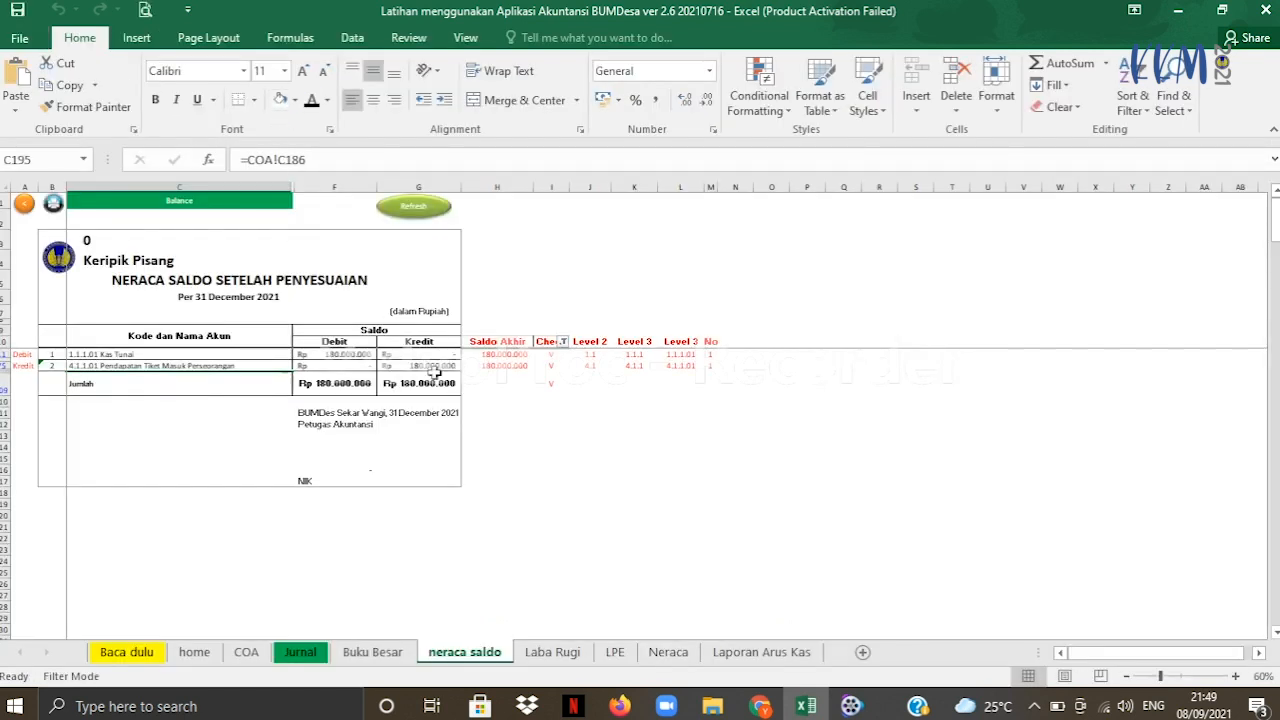
- Check the print preview of the December income statement on the Laba Rugi sheet
click(564, 652)
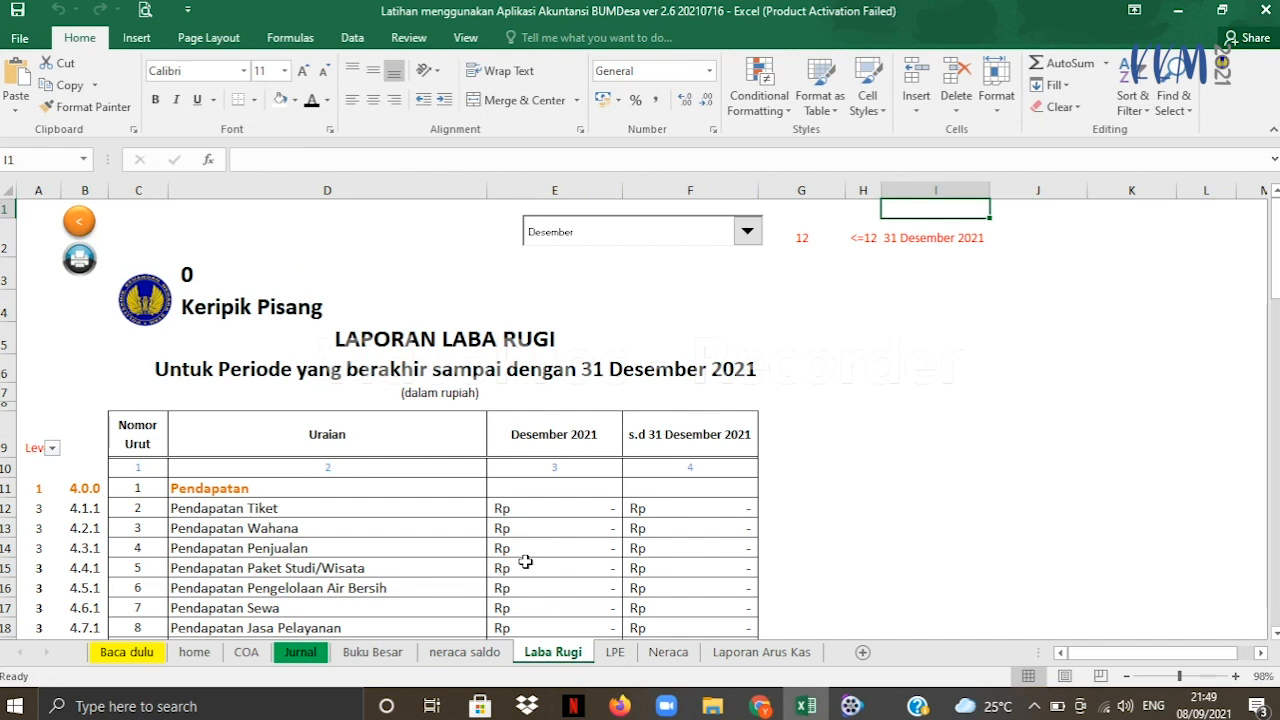
click(79, 258)
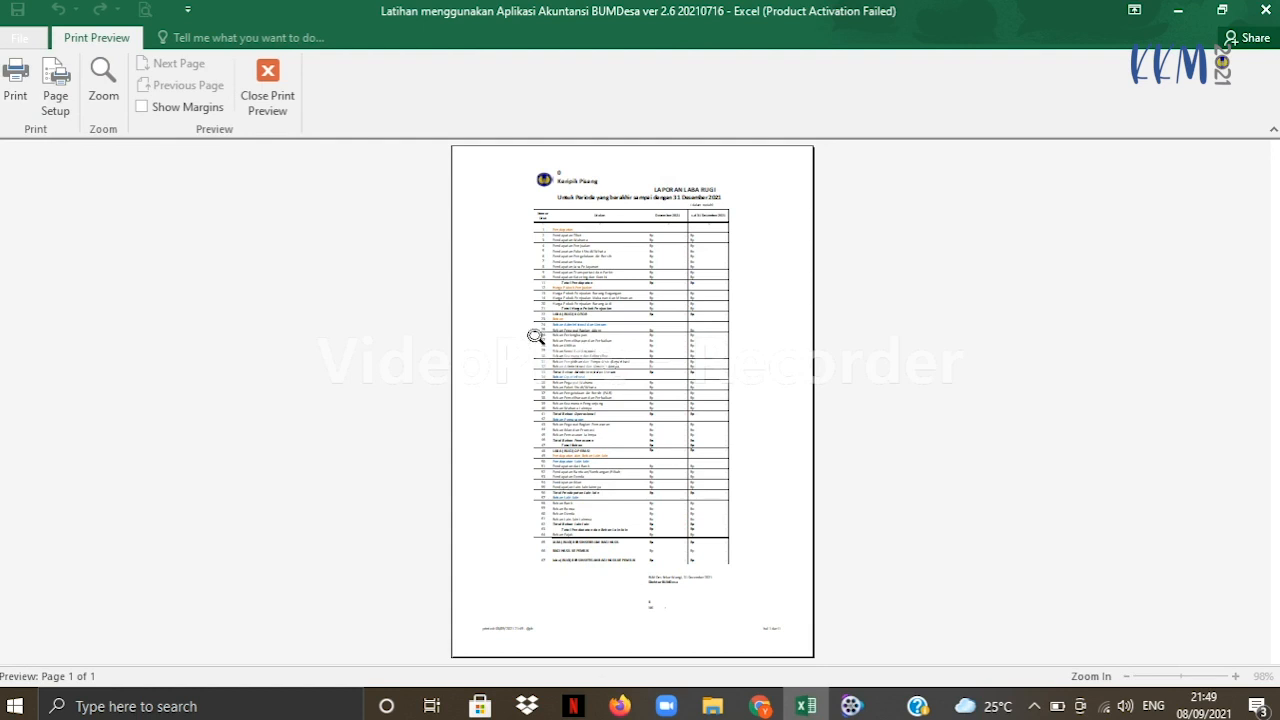
click(266, 88)
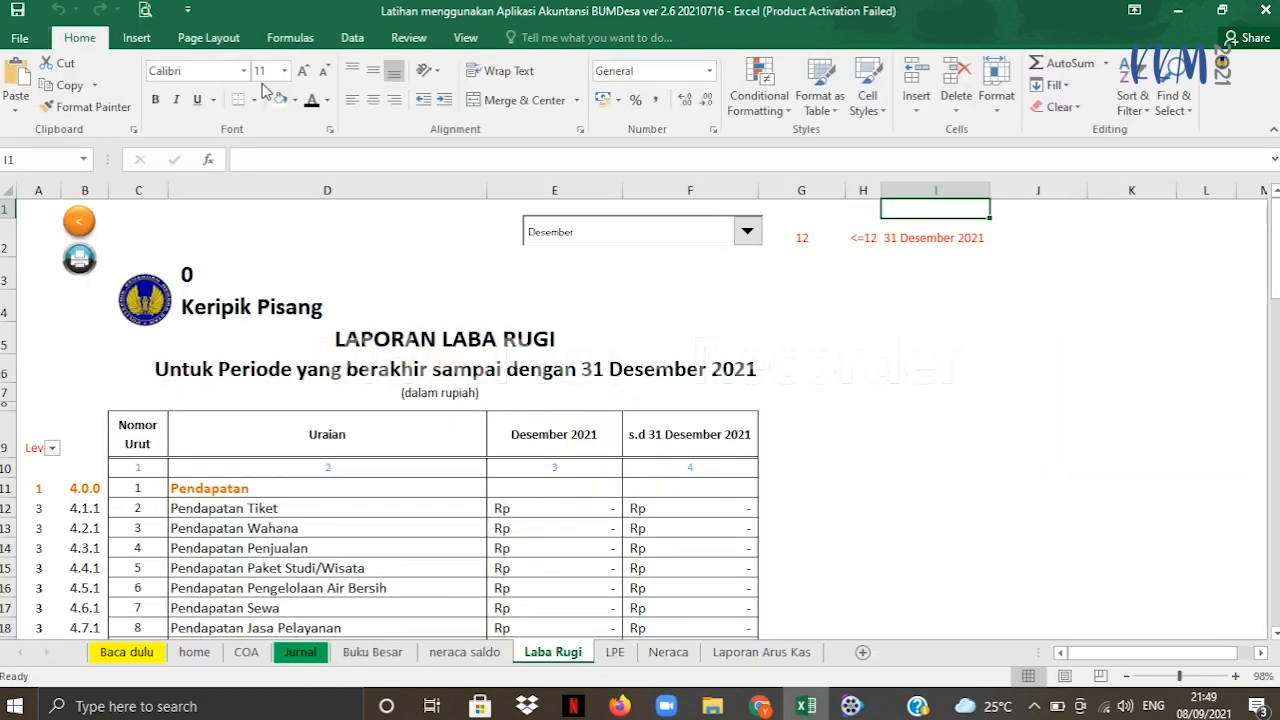